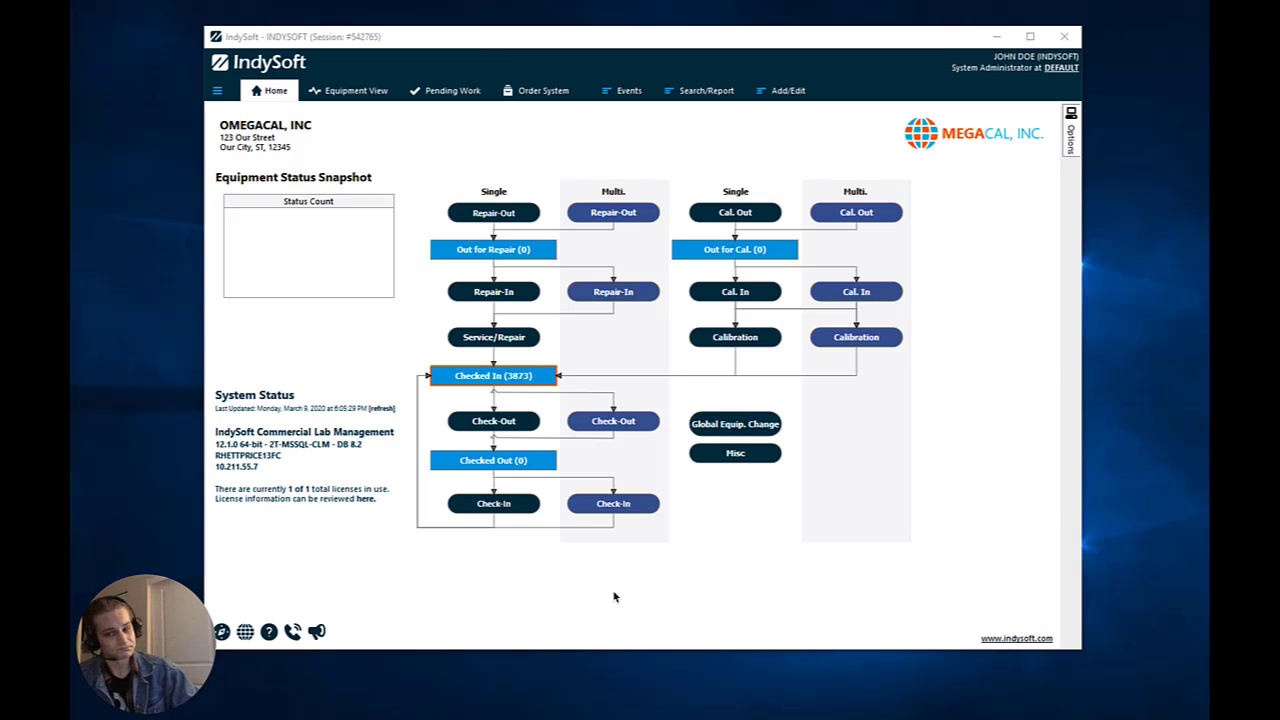
Review the custom information and company status settings of the PHARMA TEMPLATE company, then close the record without changes
click(360, 96)
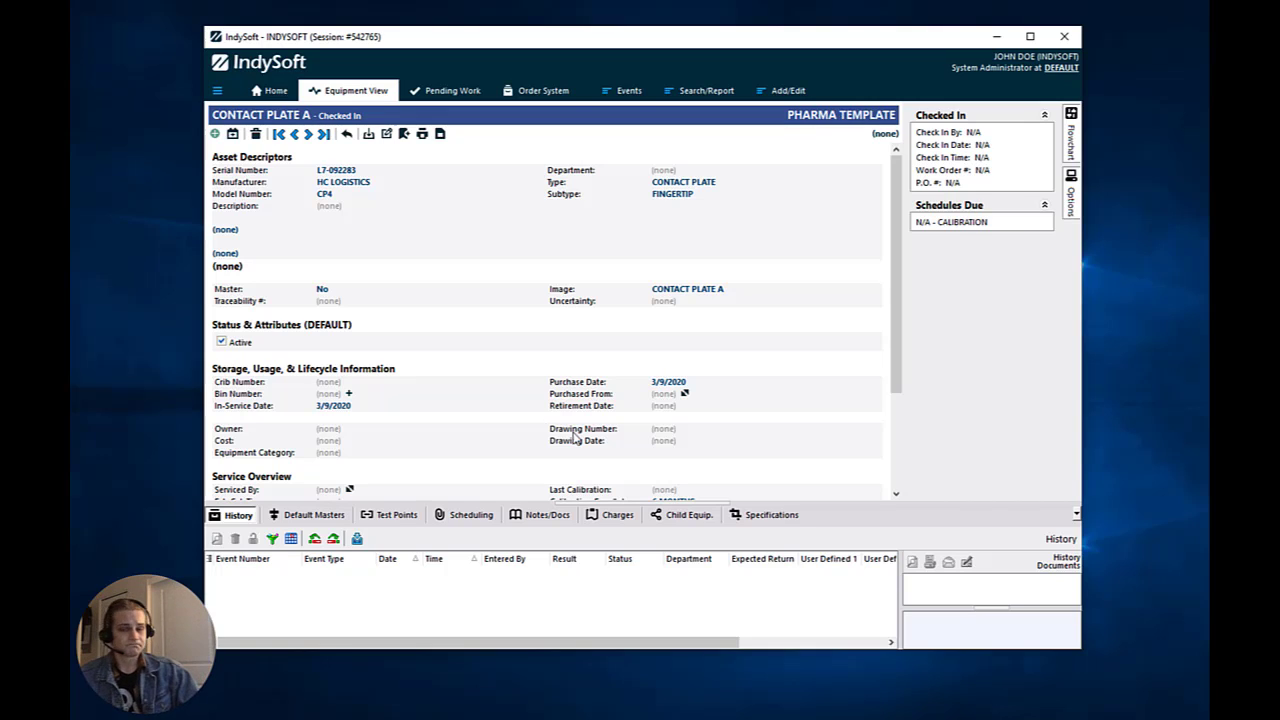
click(801, 92)
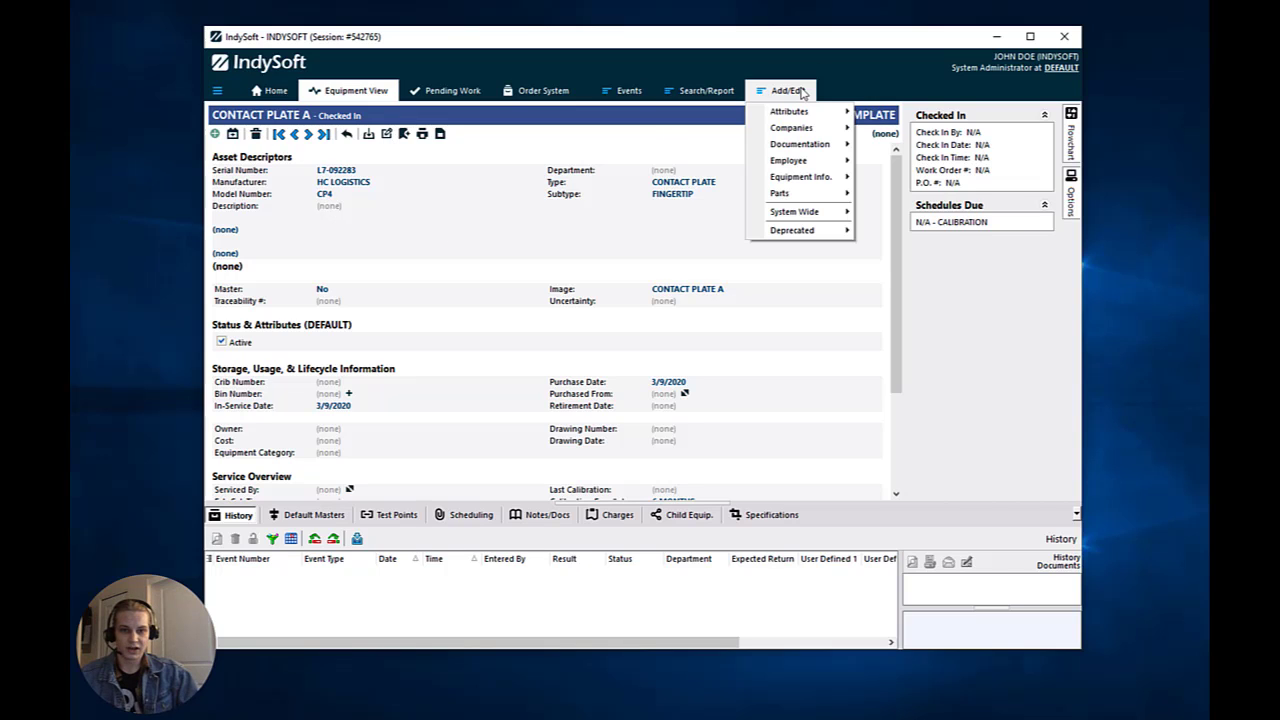
mouse_move(810, 128)
click(888, 134)
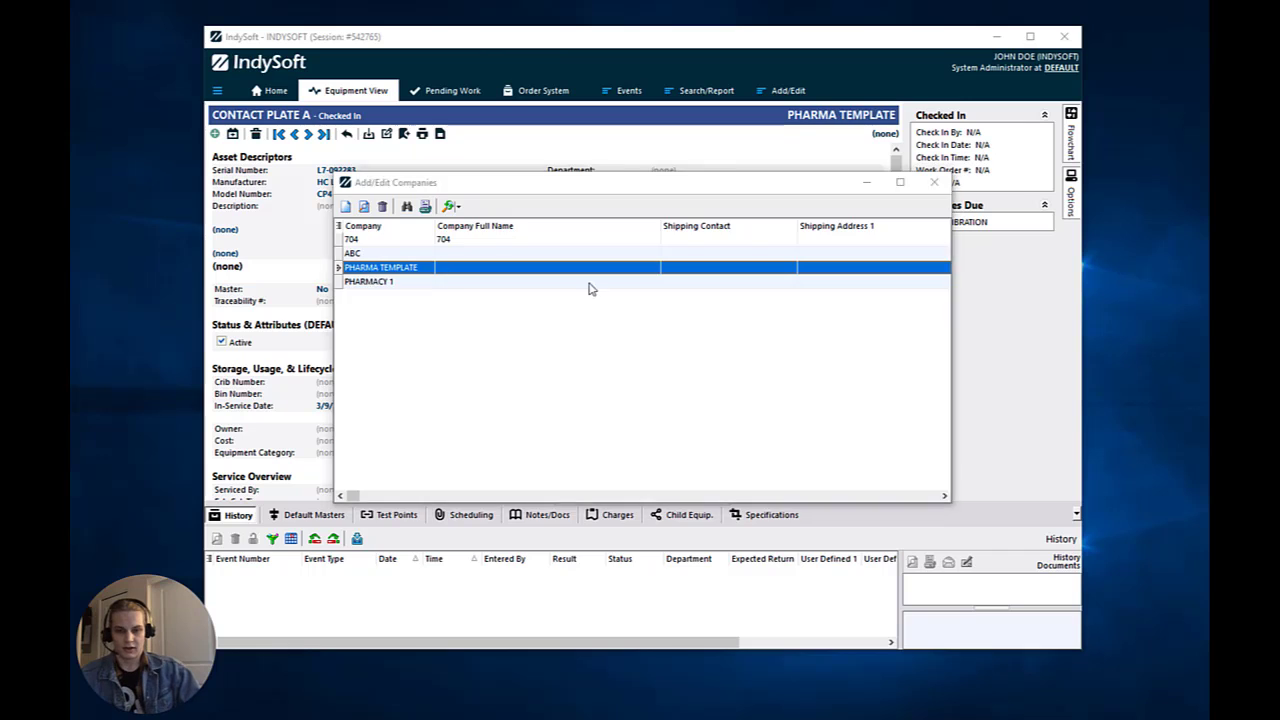
double_click(590, 286)
click(409, 123)
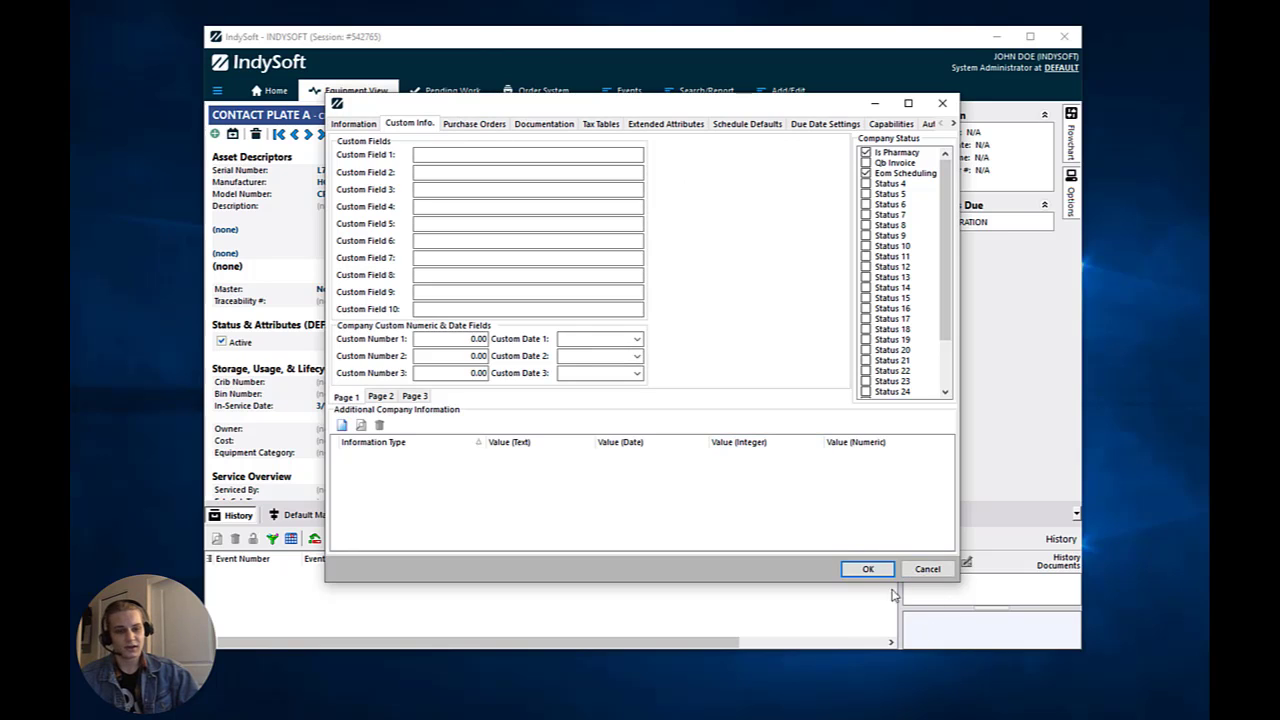
click(927, 569)
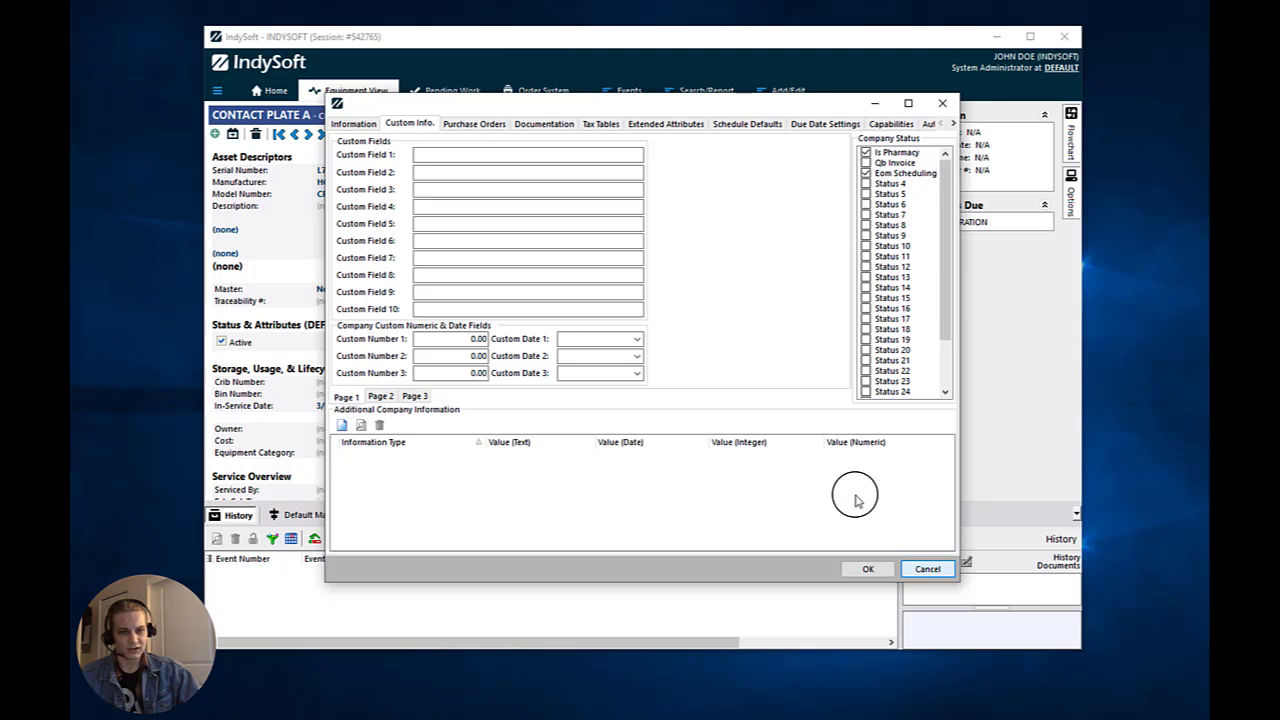
click(927, 569)
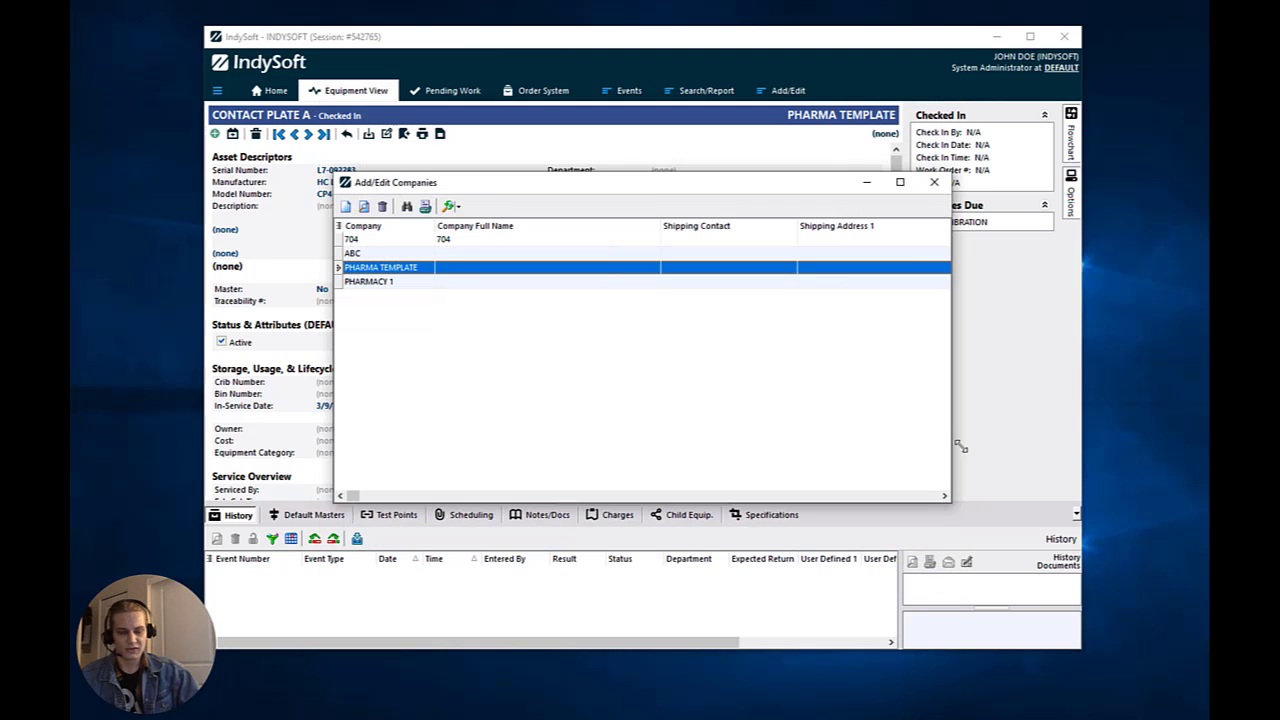
click(934, 182)
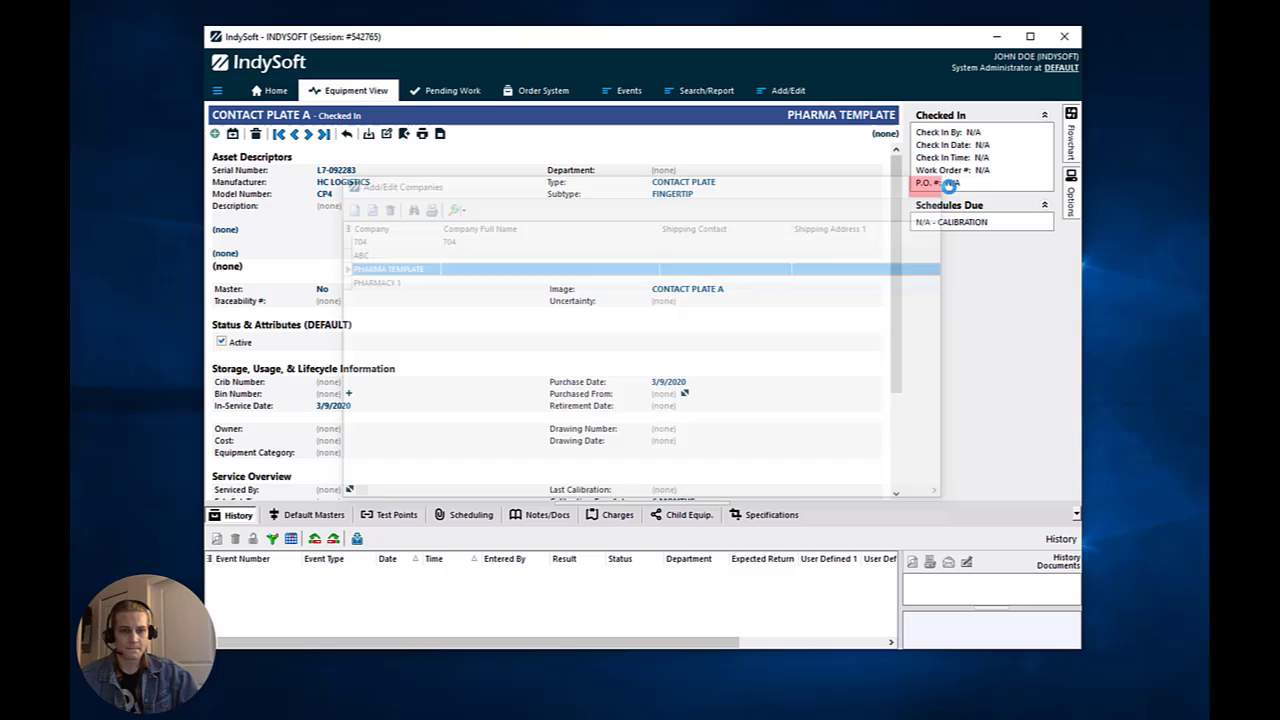
Open the Export/Import Utility from the home page options and choose to export equipment, events and action requests
click(272, 91)
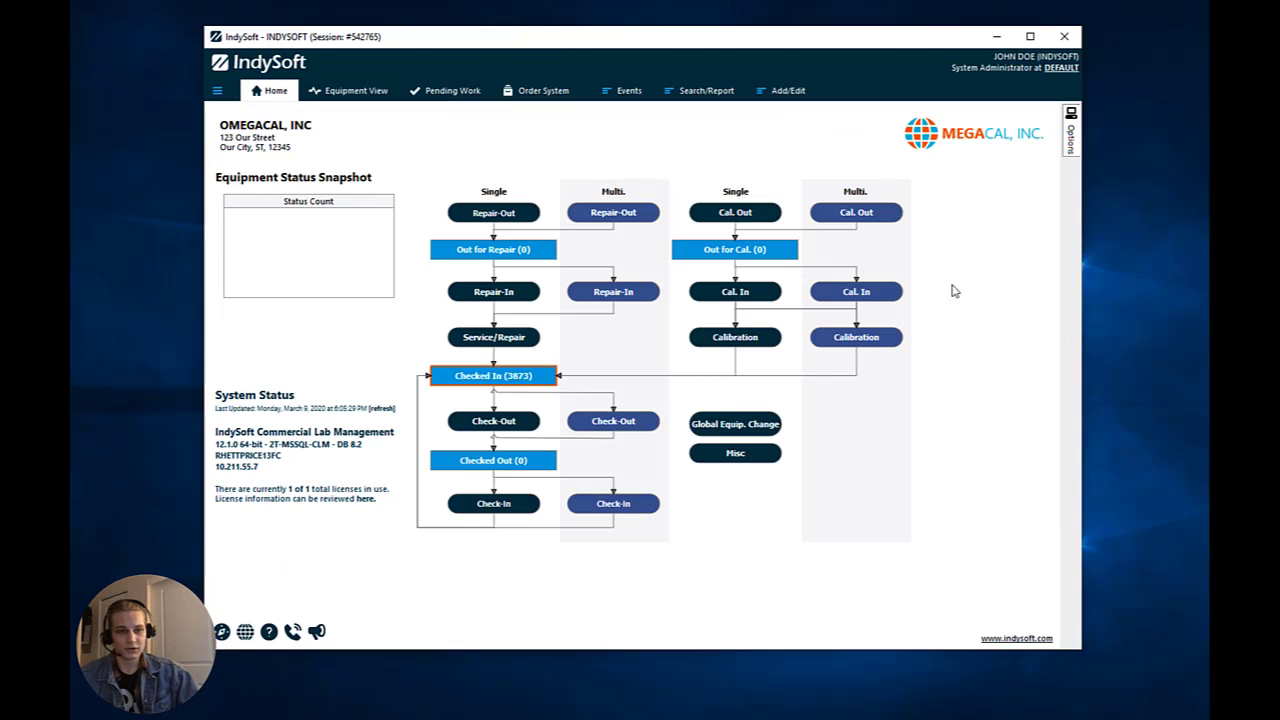
click(1071, 140)
click(991, 511)
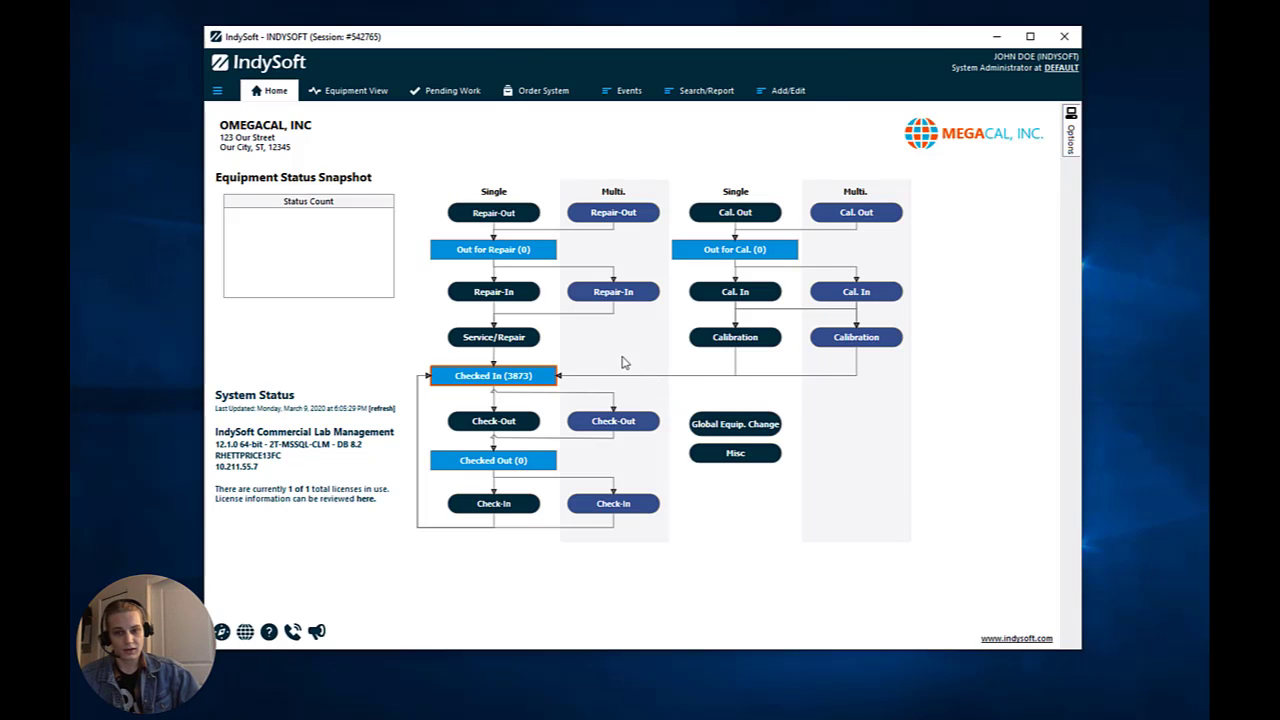
click(441, 190)
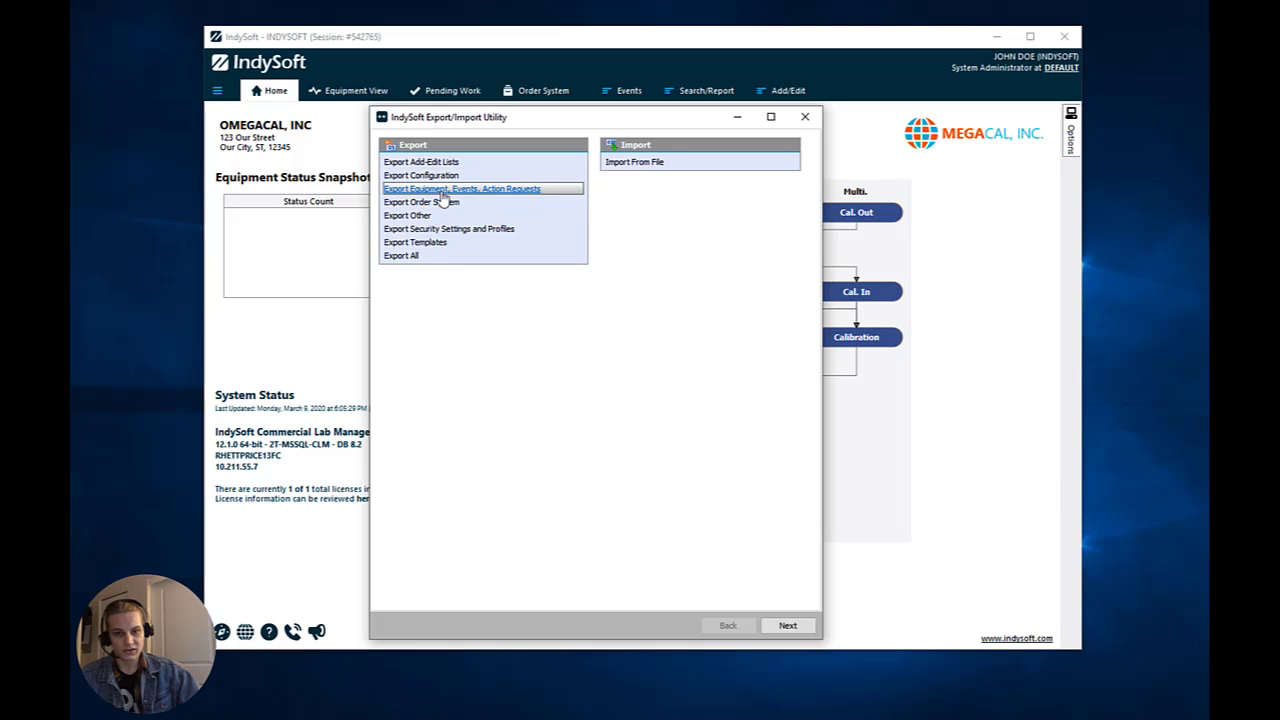
click(788, 626)
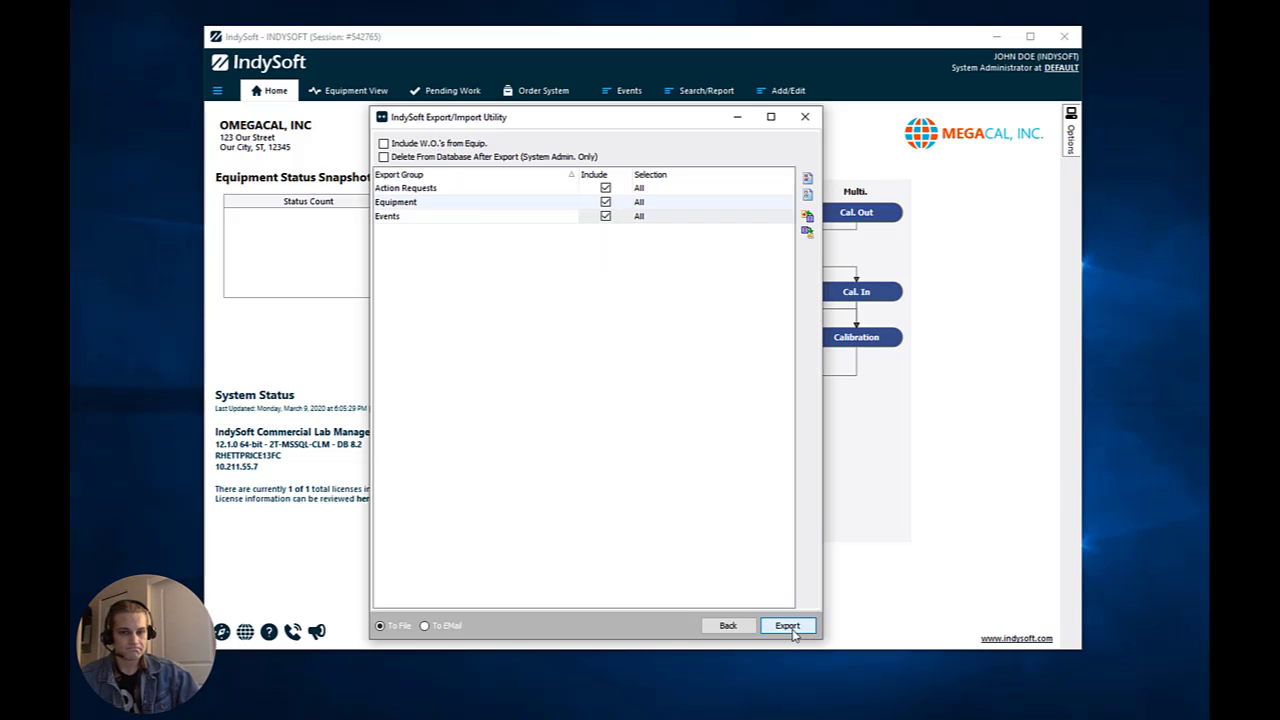
Set the Equipment export group's selection to EquipmentFinder and keep the Events group's selection at All
click(700, 204)
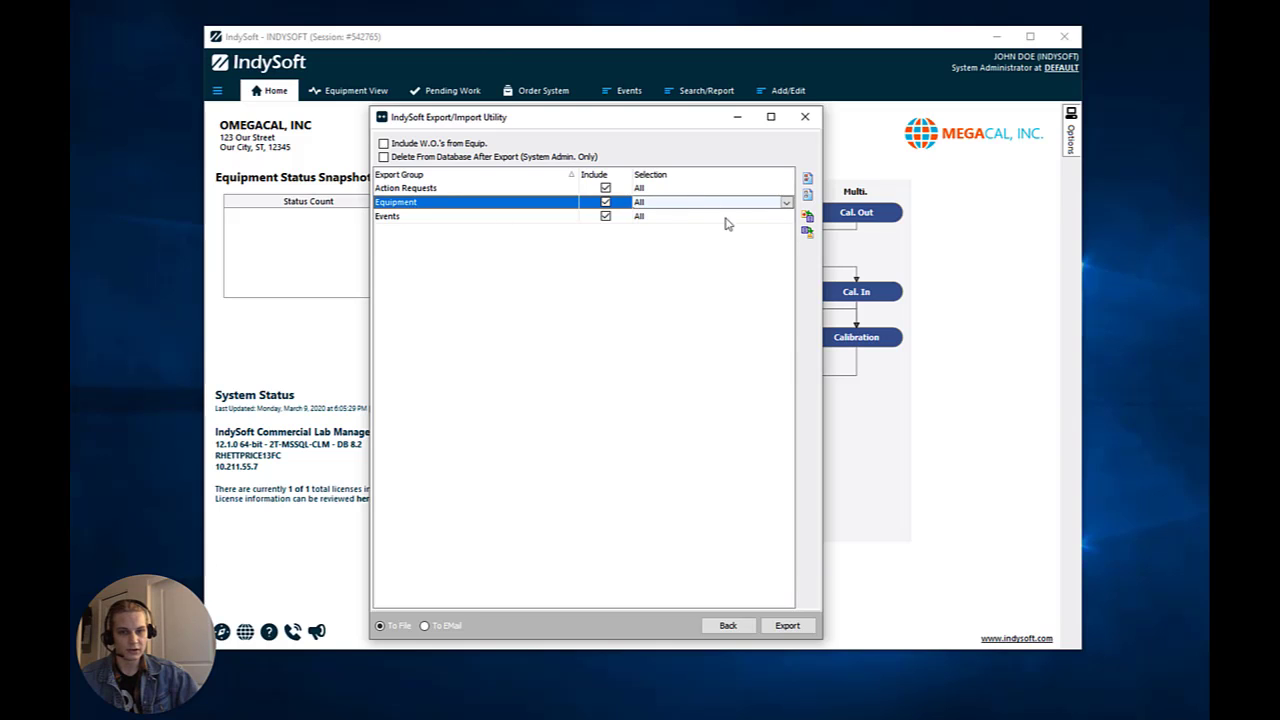
click(786, 203)
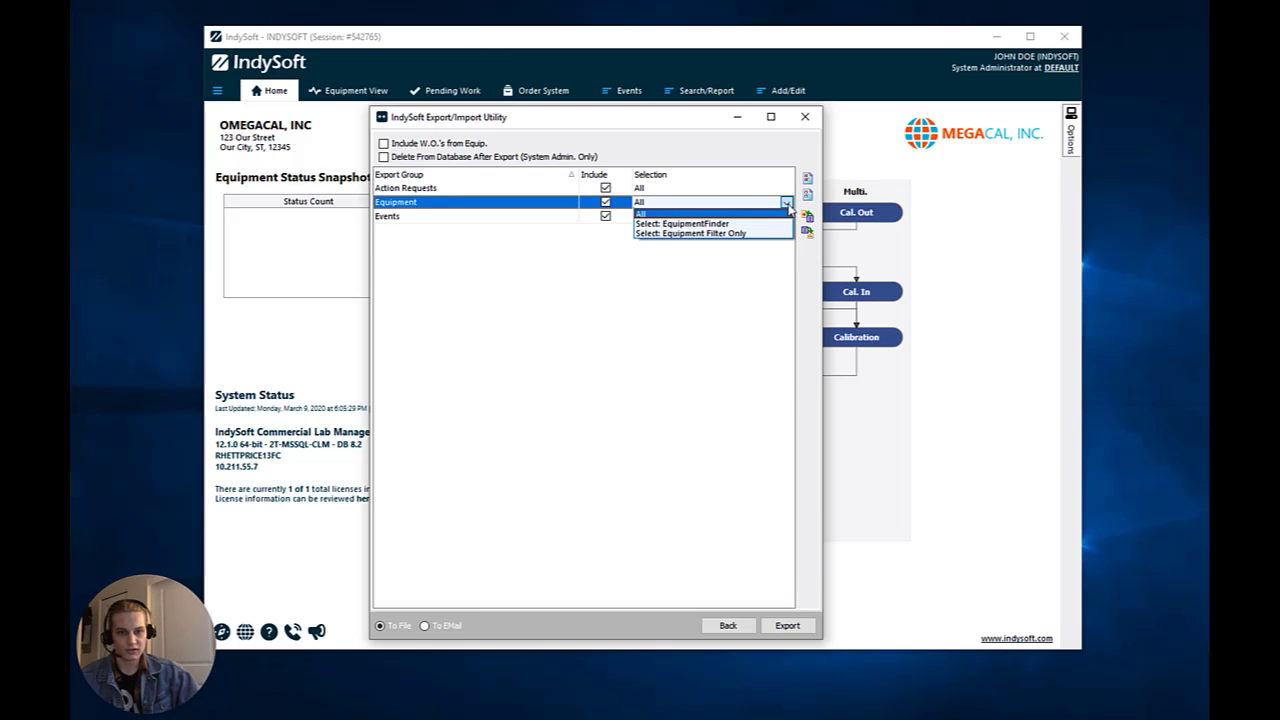
click(746, 224)
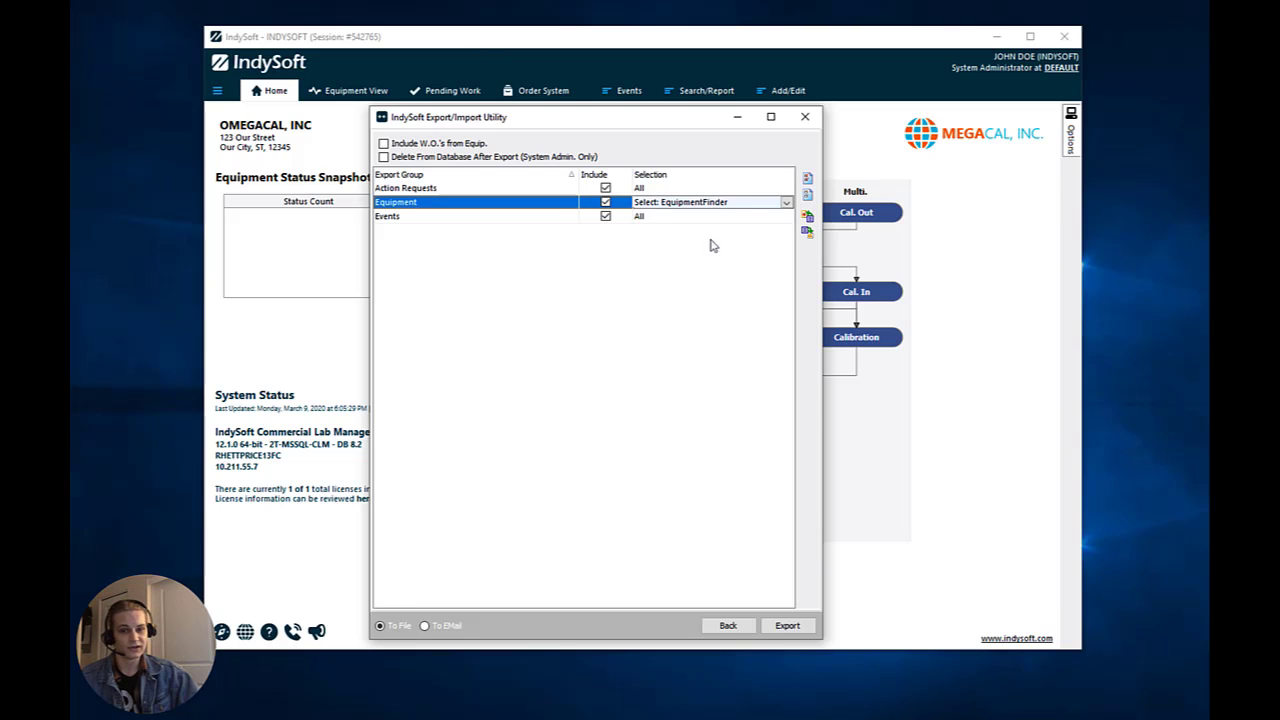
click(787, 218)
click(787, 218)
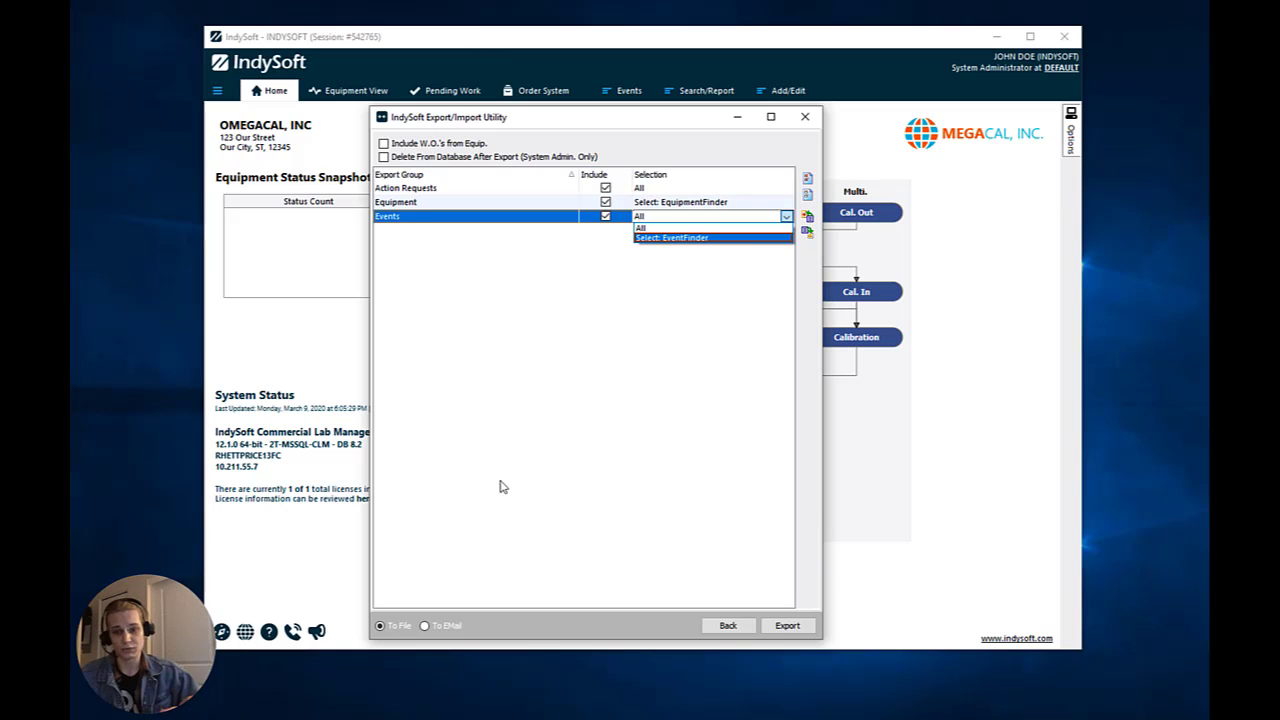
click(787, 217)
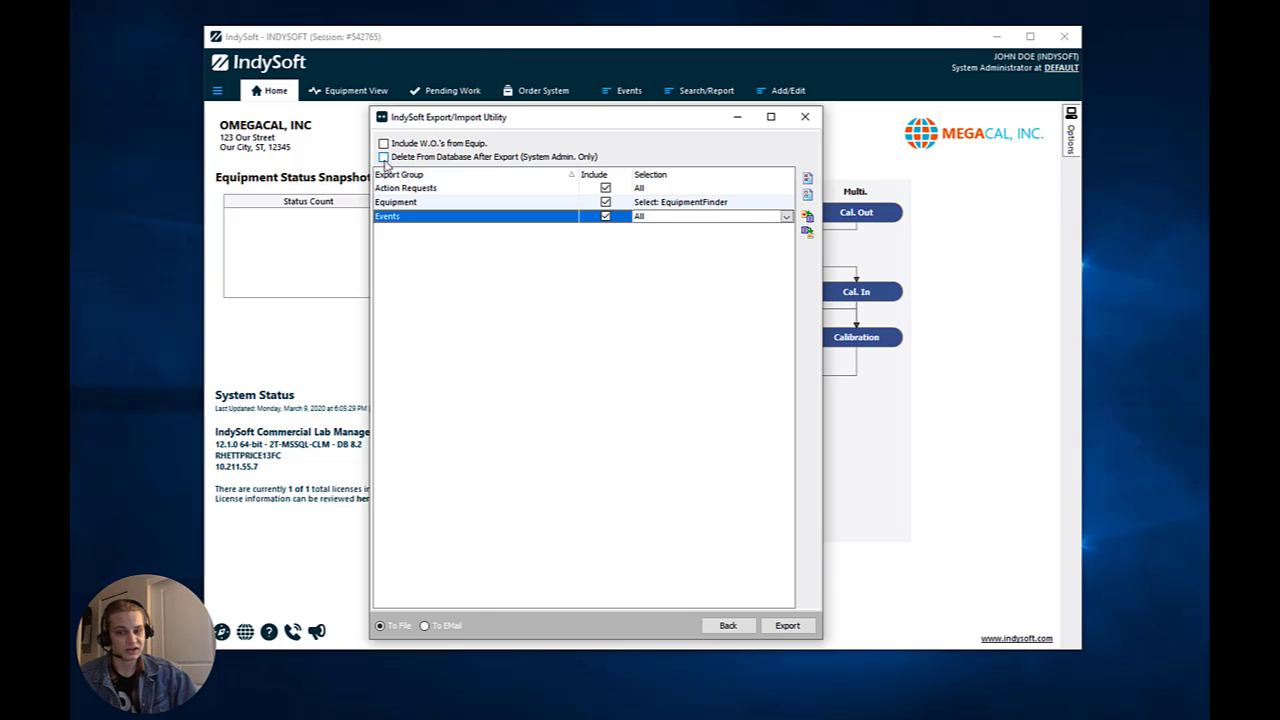
Start the export, clear the preselected equipment, and add CONTACT PLATE A from company PHARMA TEMPLATE as the equipment to export
click(787, 625)
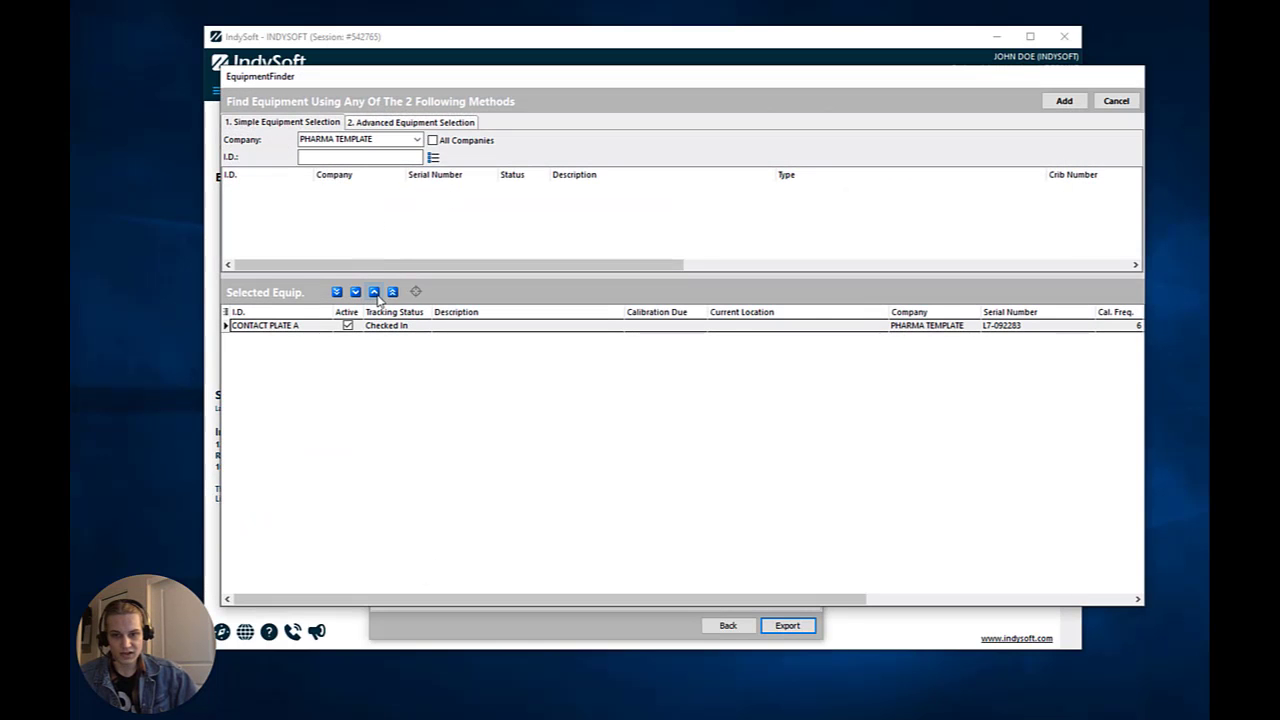
click(375, 292)
click(567, 386)
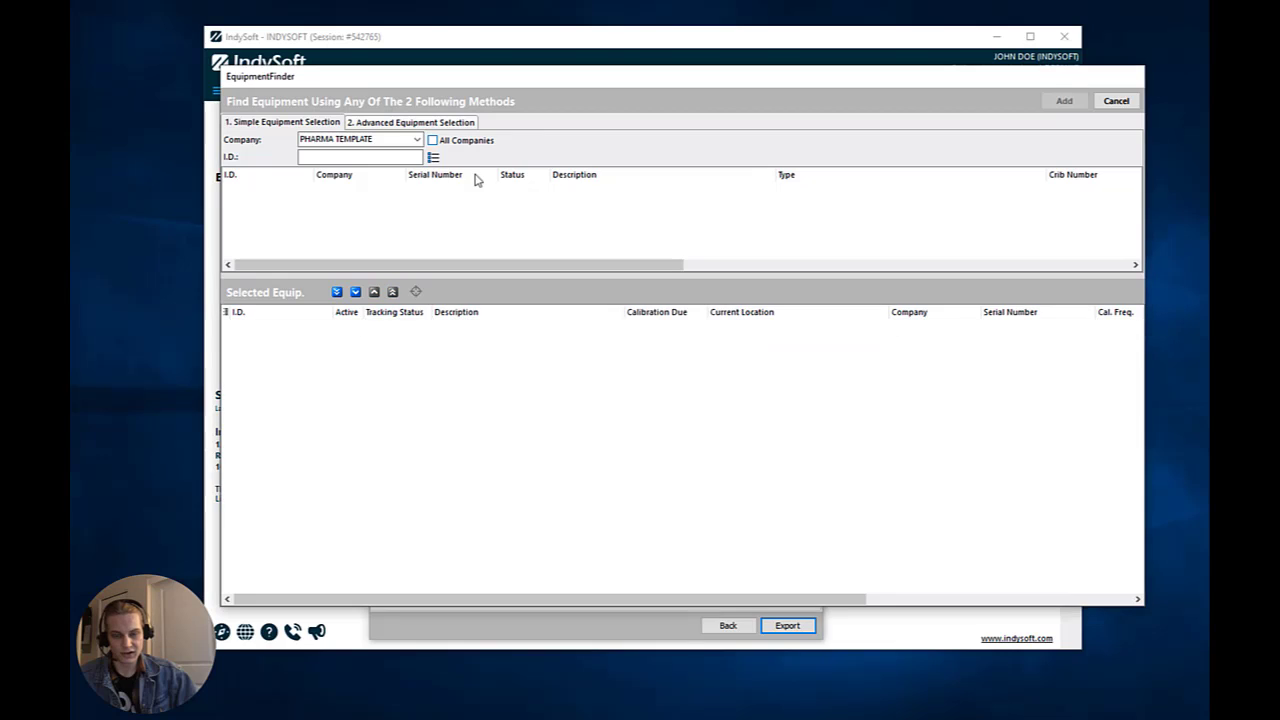
click(433, 157)
click(565, 386)
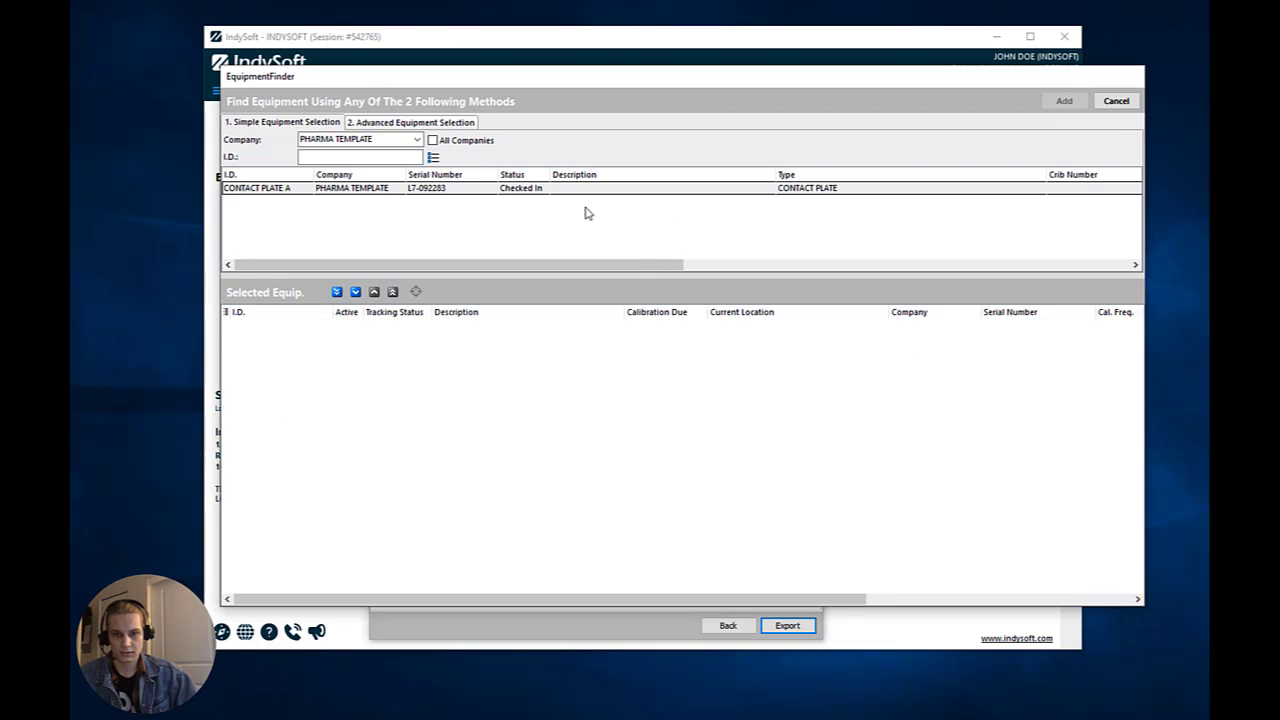
click(445, 190)
click(356, 292)
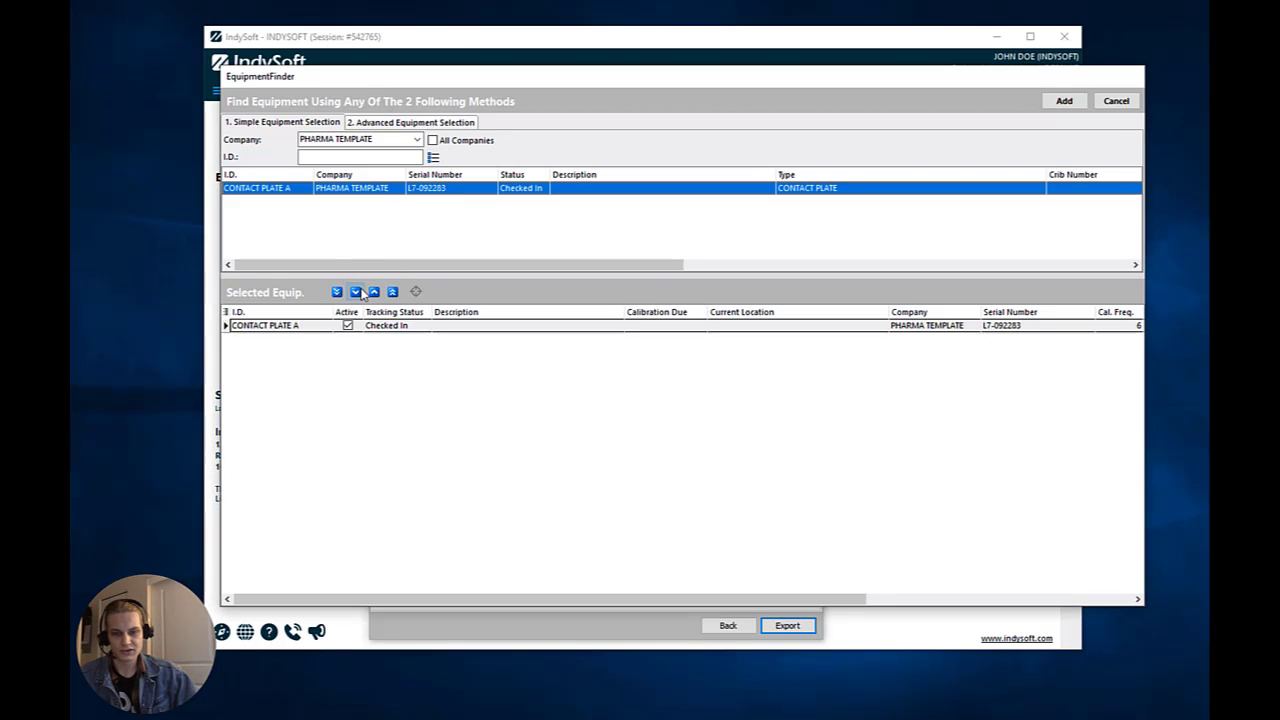
click(678, 463)
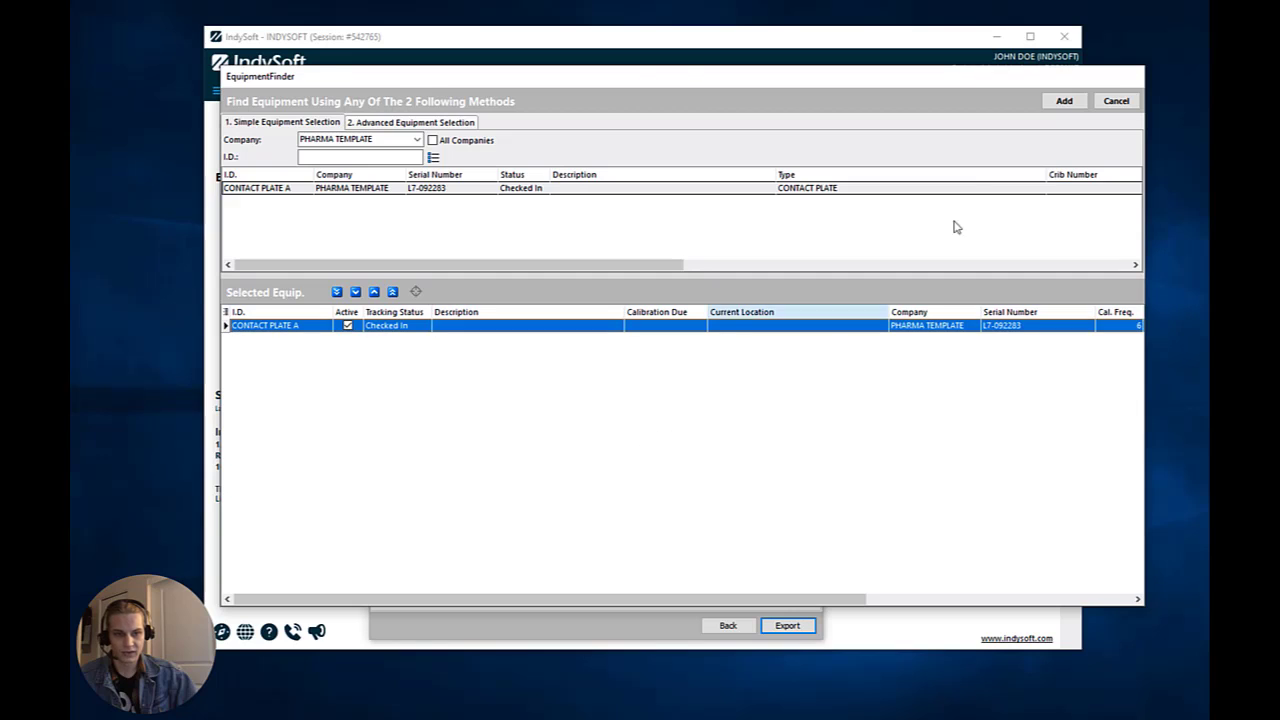
click(1060, 104)
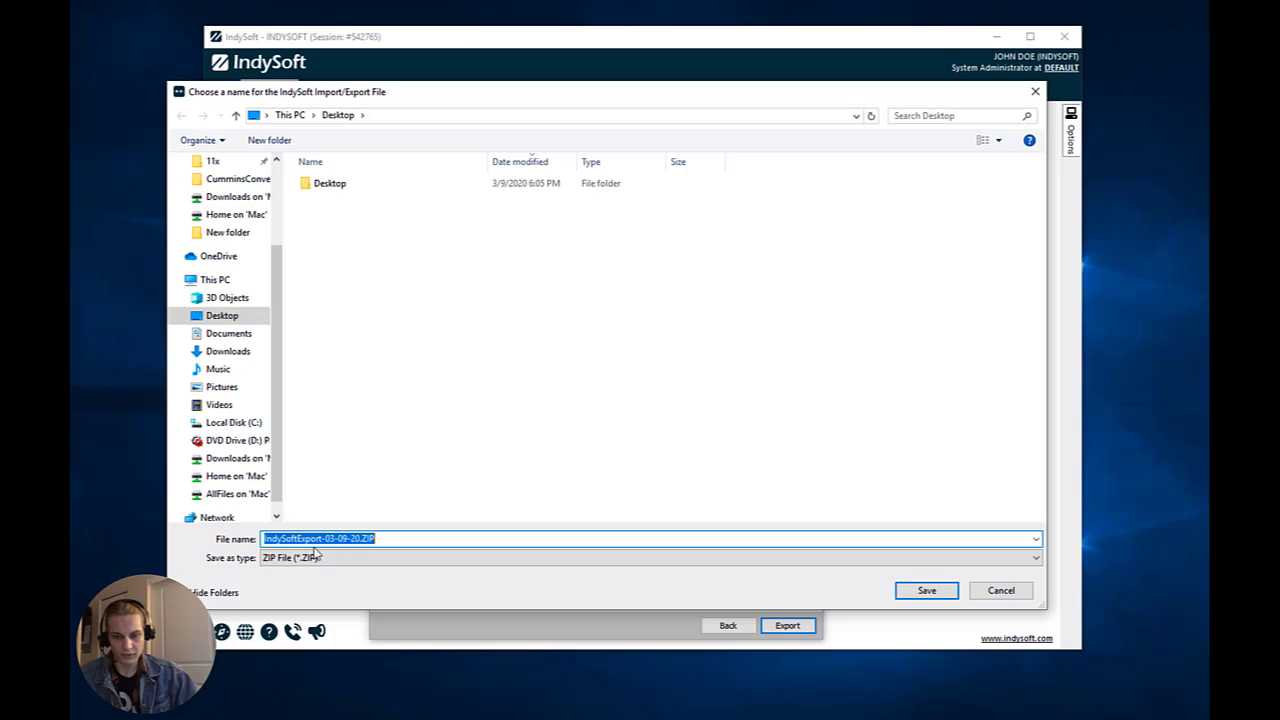
Save the export file to the Desktop as PHARMATEMPLATE.ZIP and close the Export/Import Utility
click(326, 538)
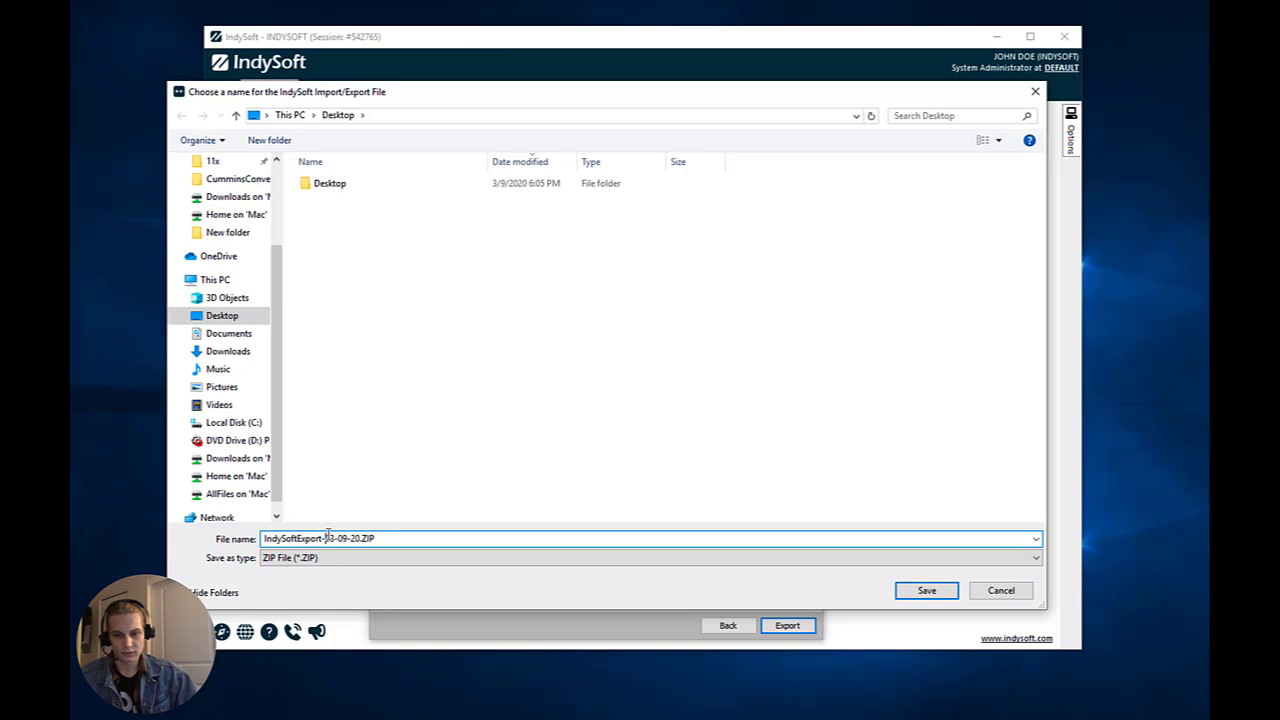
drag(362, 538, 250, 518)
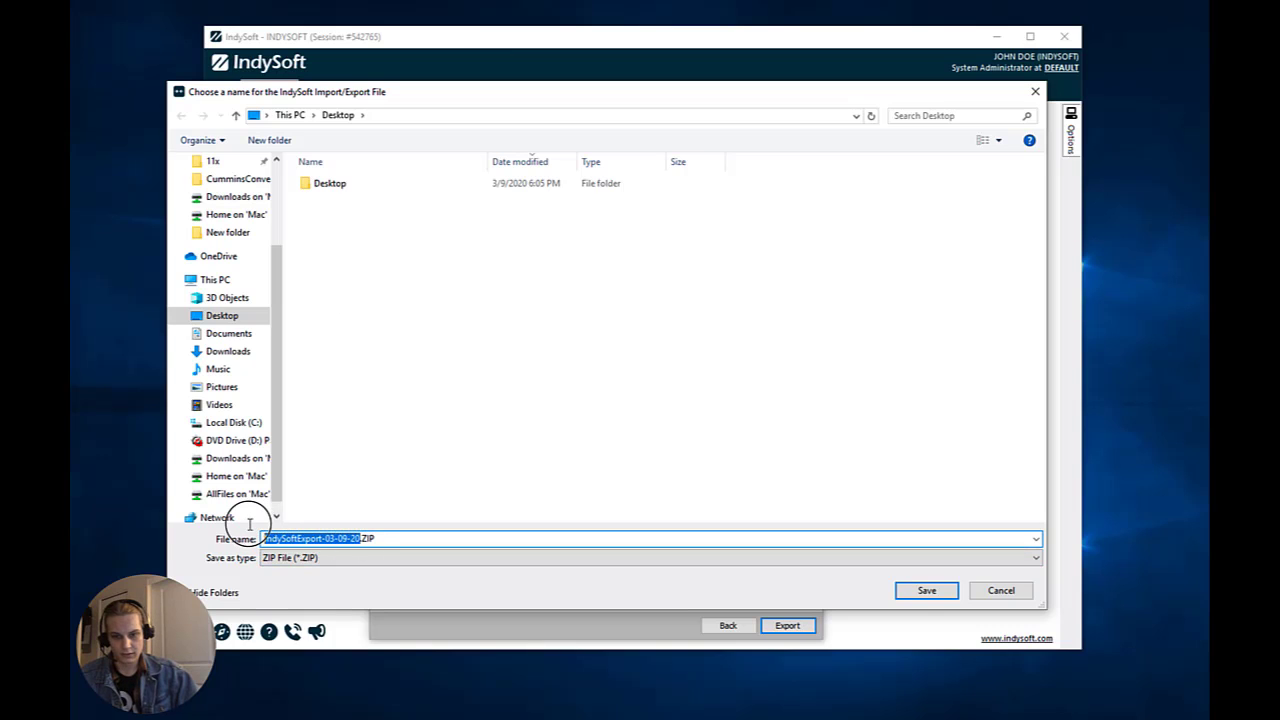
text(PHARMATEM)
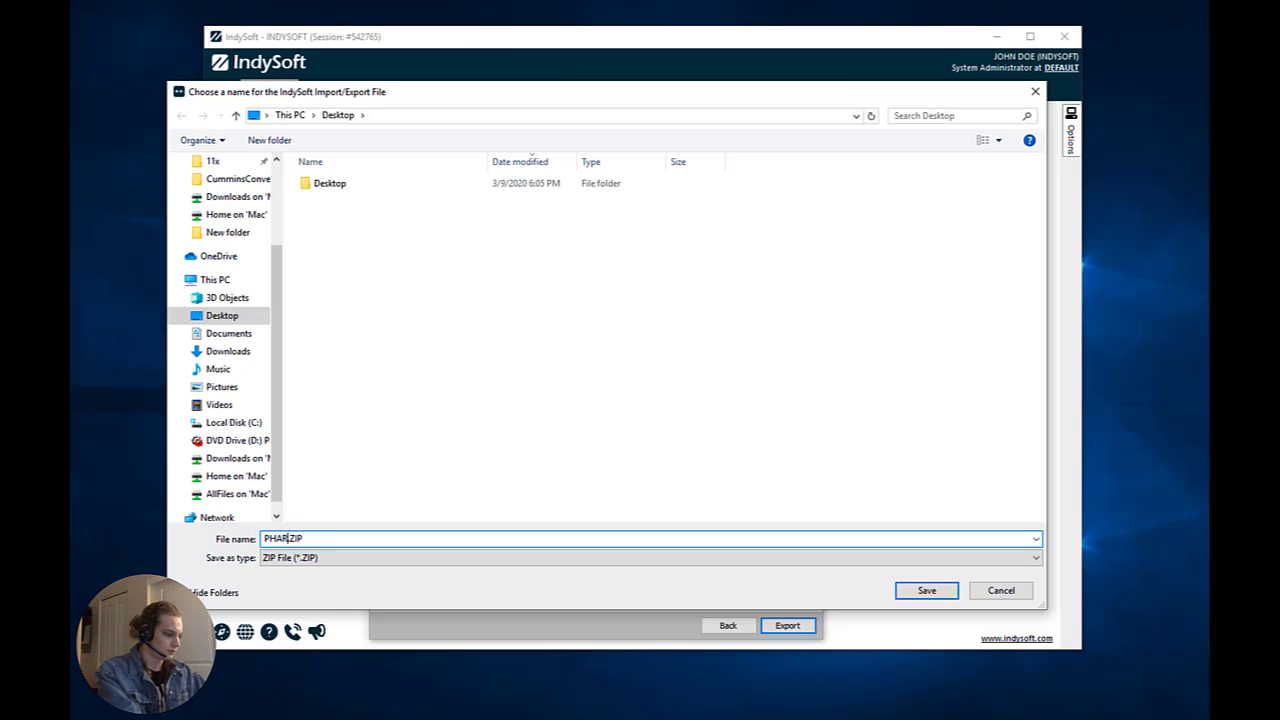
text(PLATE)
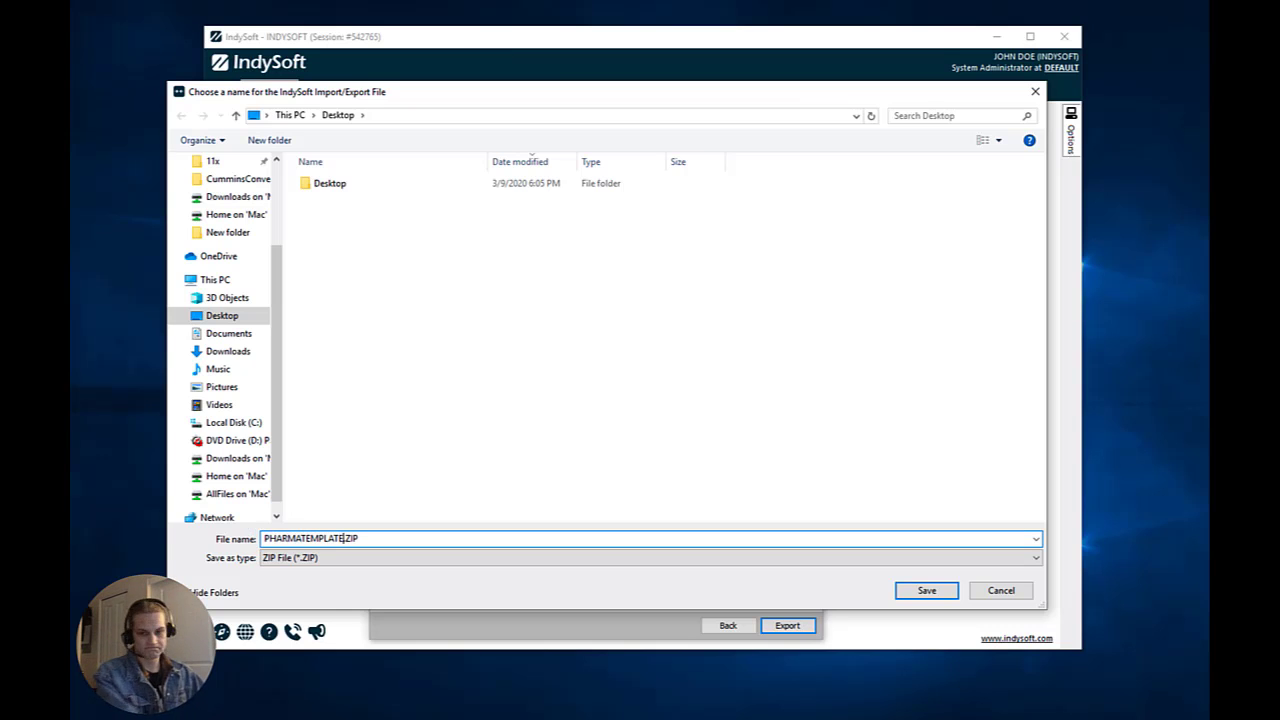
click(922, 591)
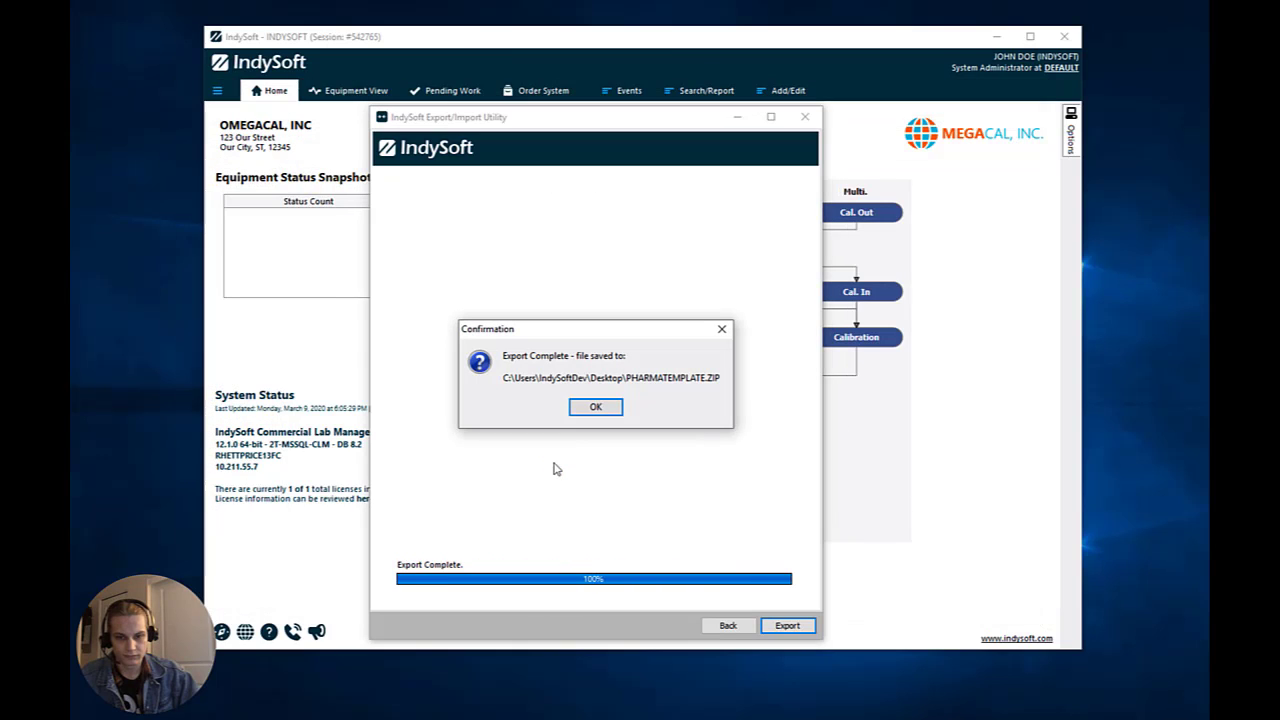
click(594, 408)
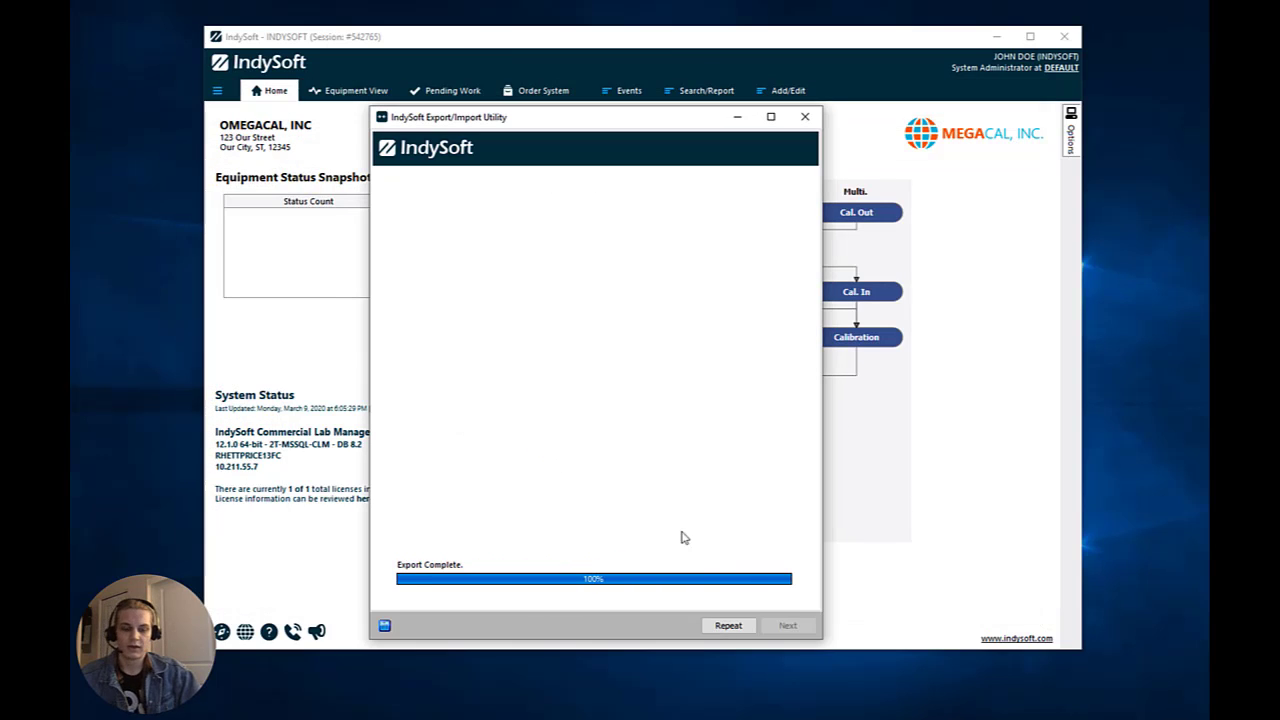
click(800, 125)
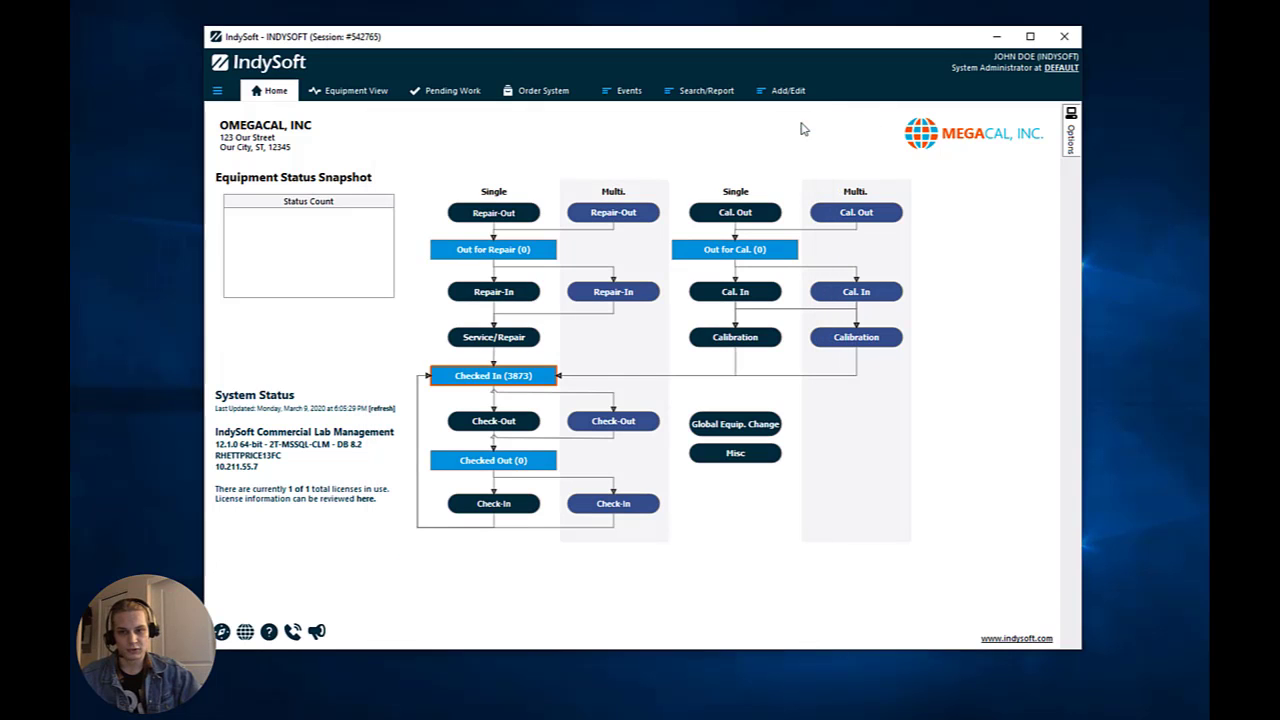
Open the PHARMA TEMPLATE company's record for editing from the list of companies
click(786, 90)
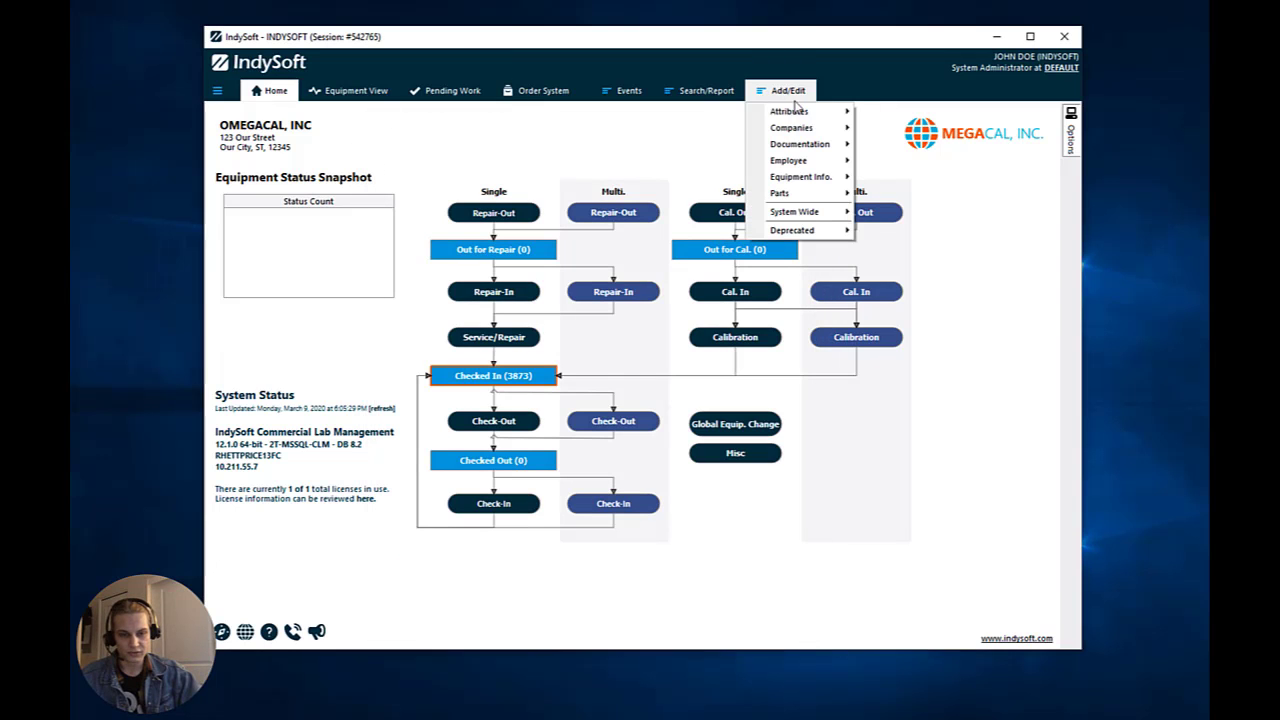
mouse_move(810, 128)
click(866, 131)
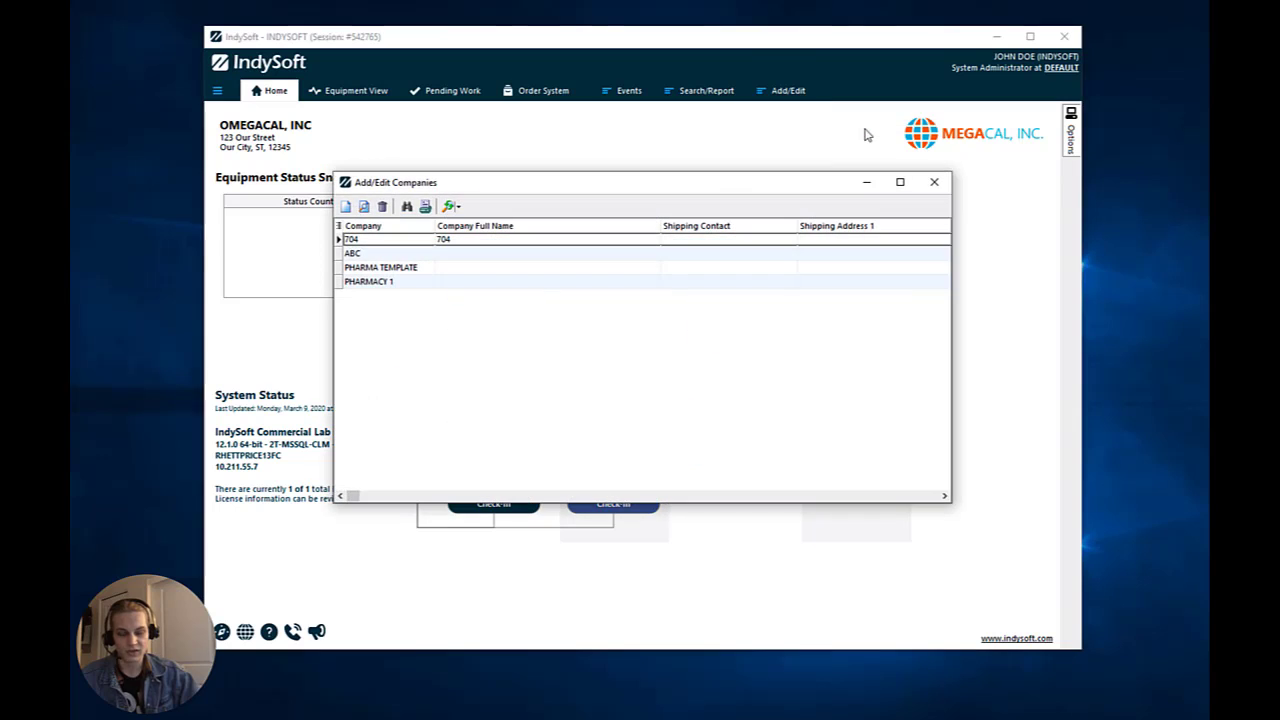
click(400, 270)
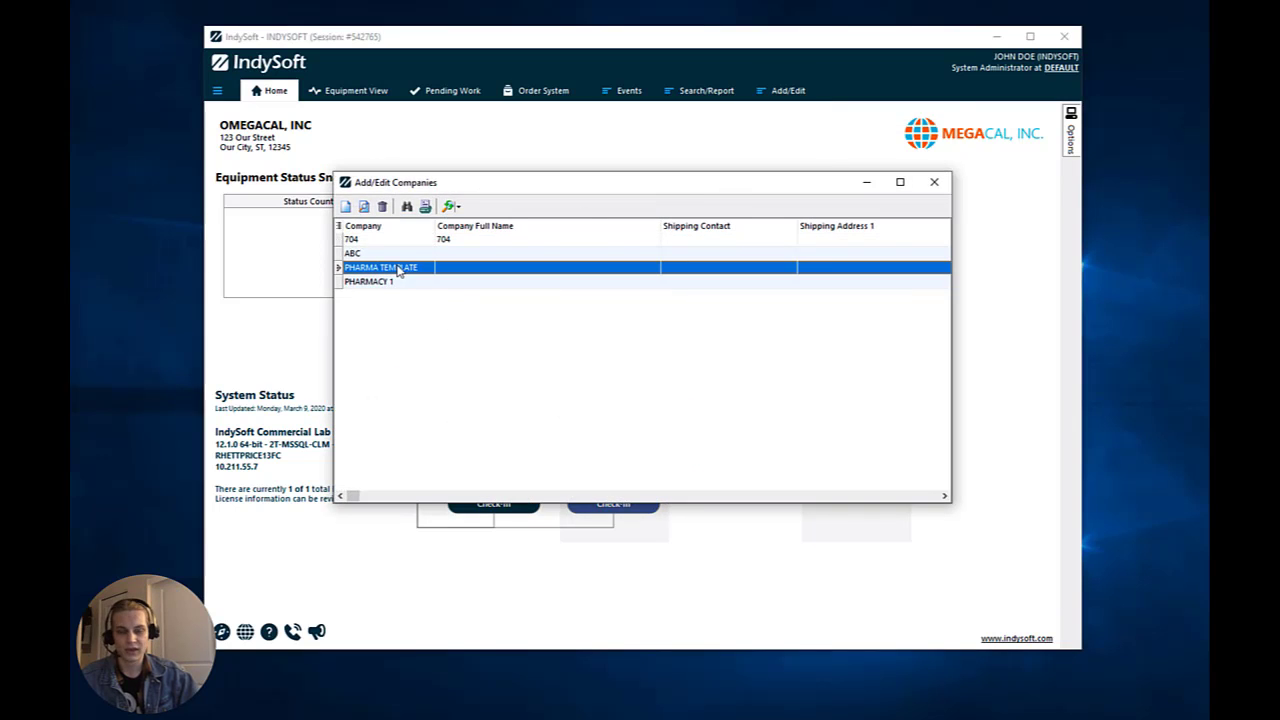
double_click(400, 270)
Rename the company to PHARMACY 2, save it with the name change accepted, and close the companies list
click(536, 156)
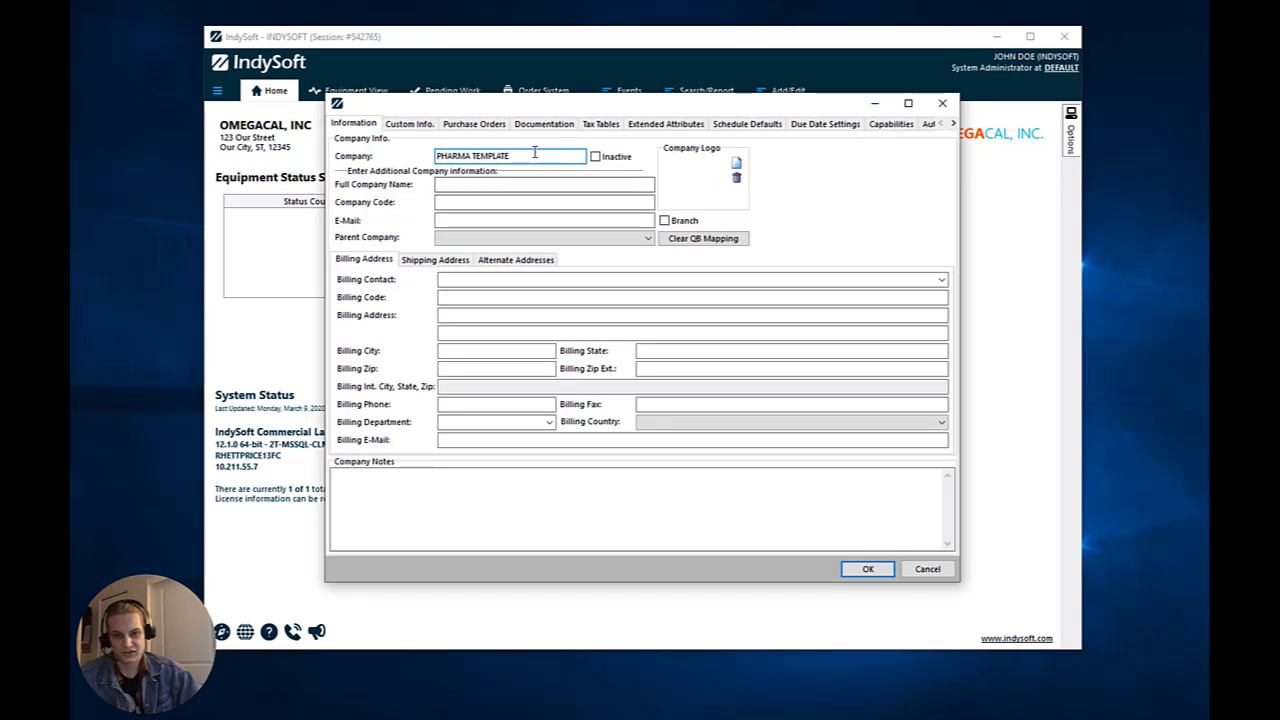
drag(535, 152, 376, 152)
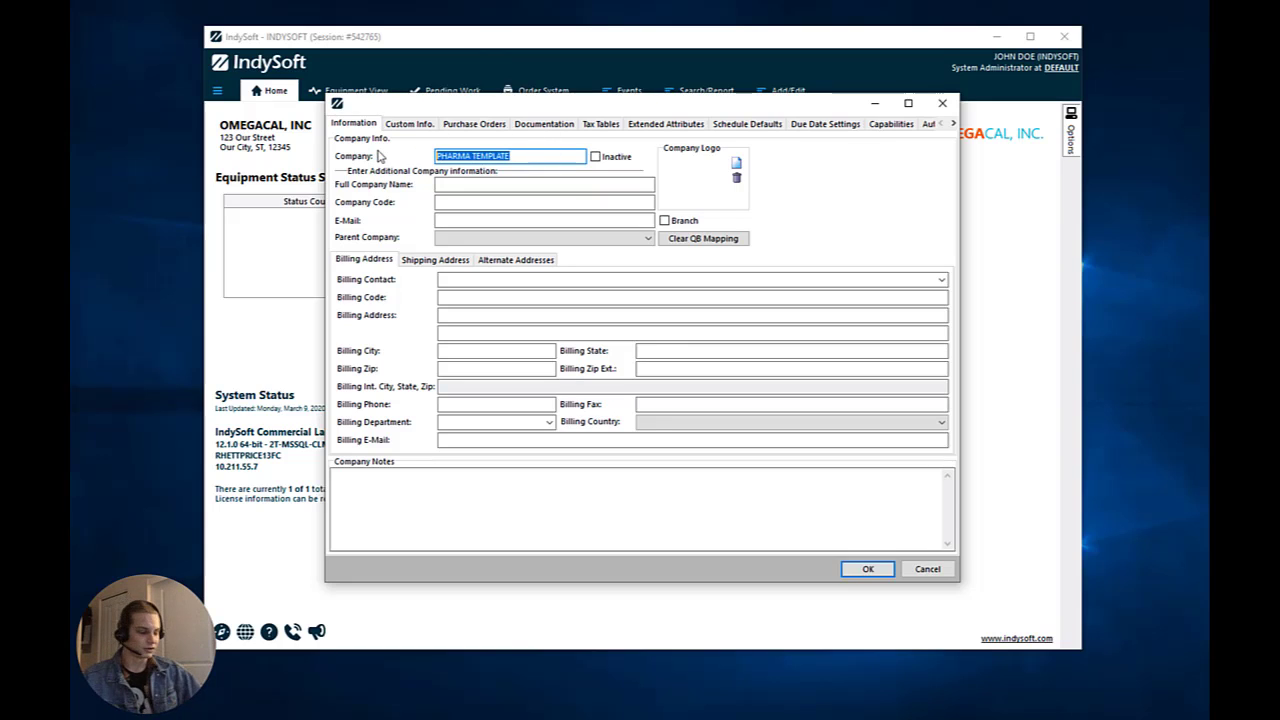
text(PHARMAC)
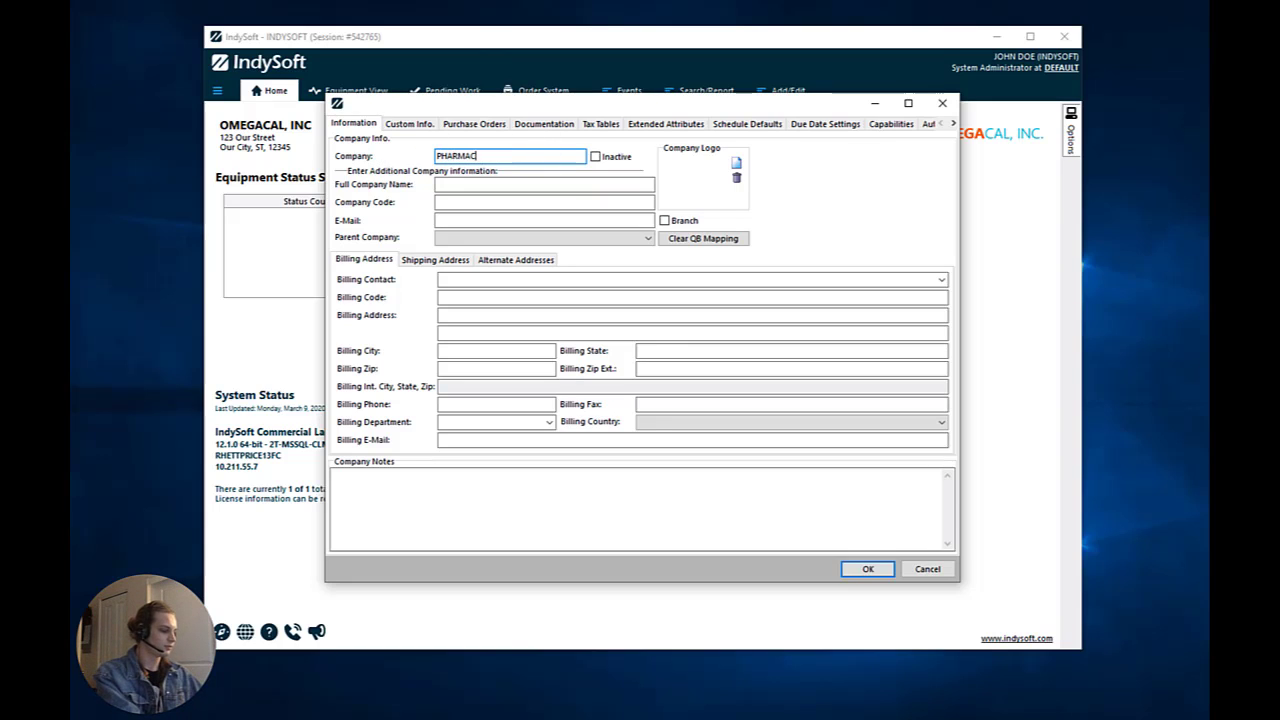
text(Y2)
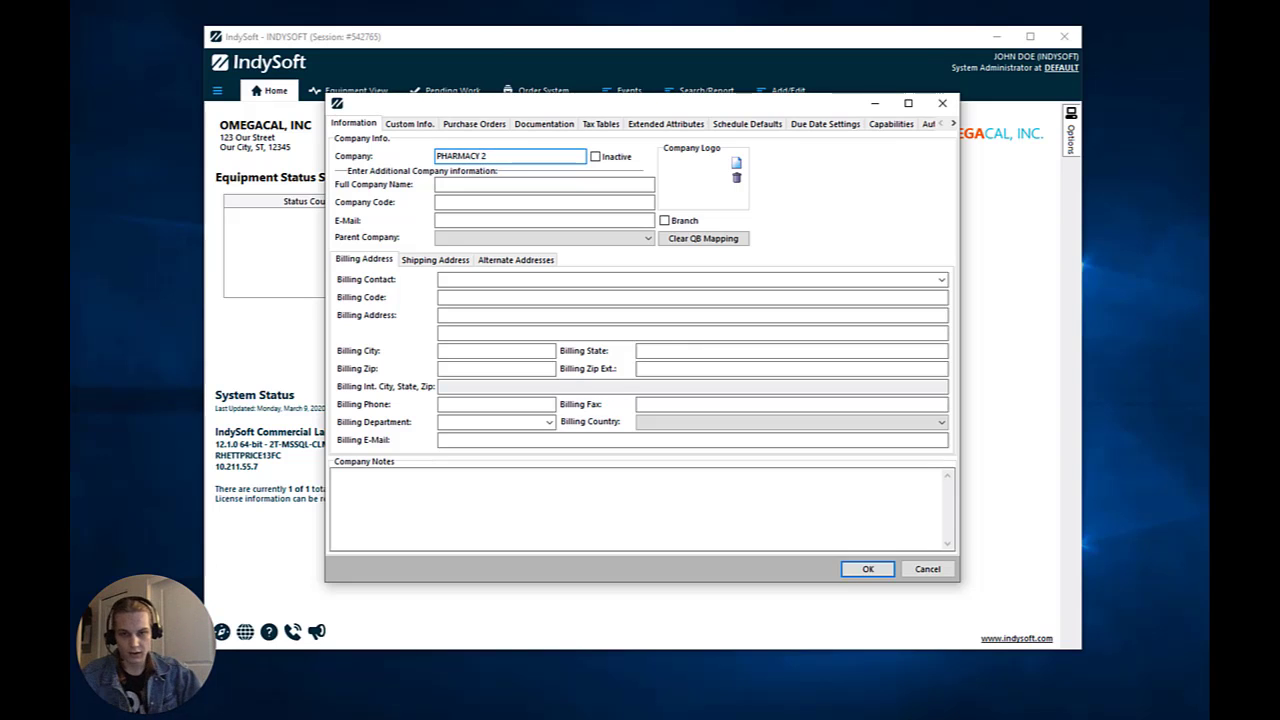
click(864, 578)
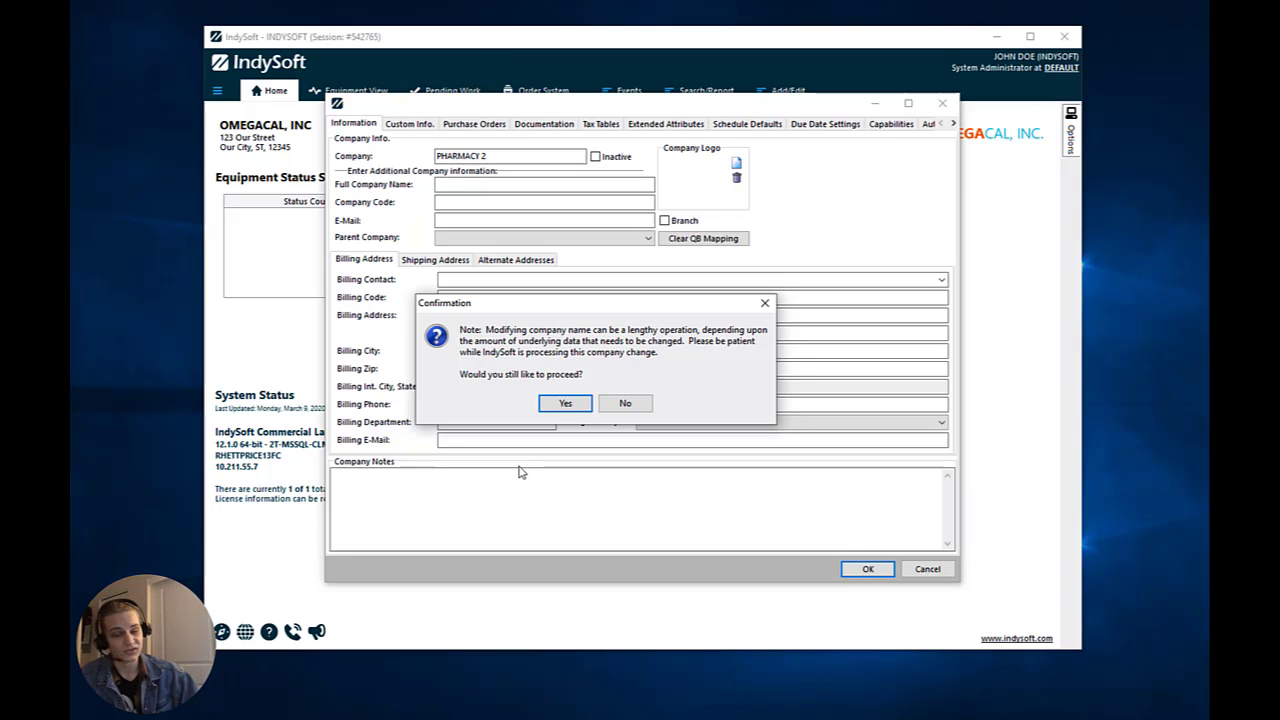
click(560, 404)
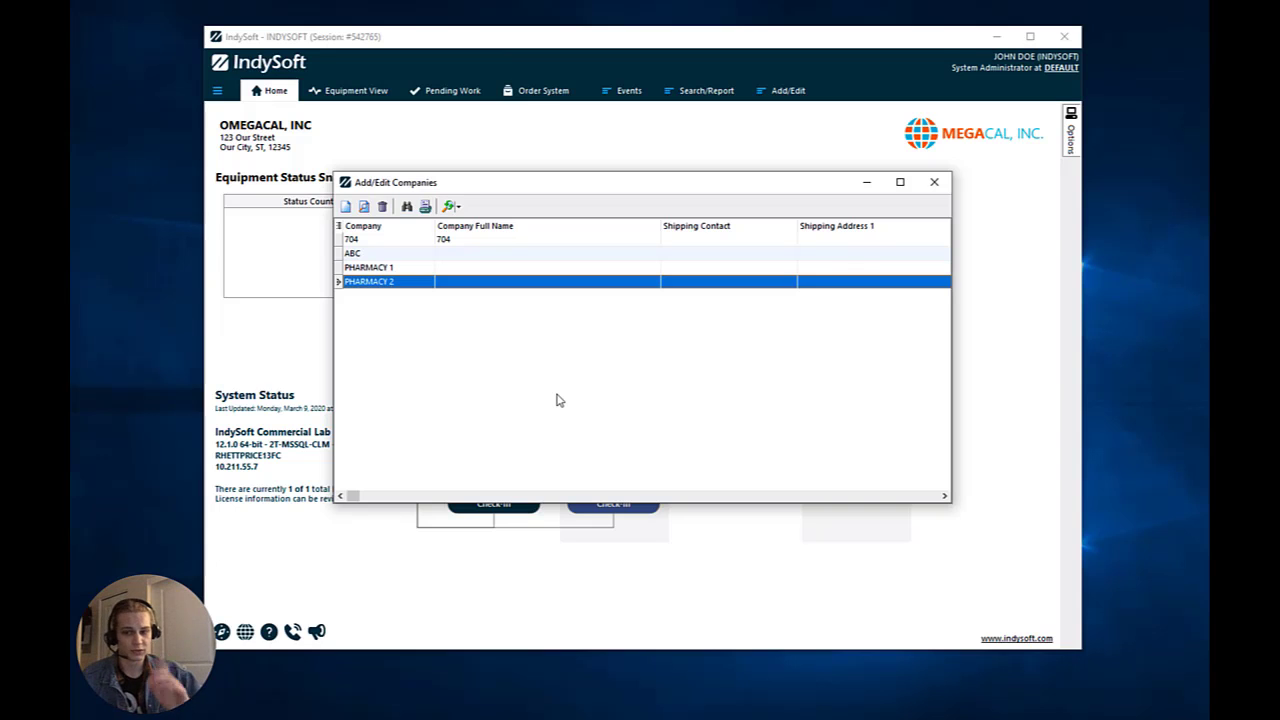
click(934, 182)
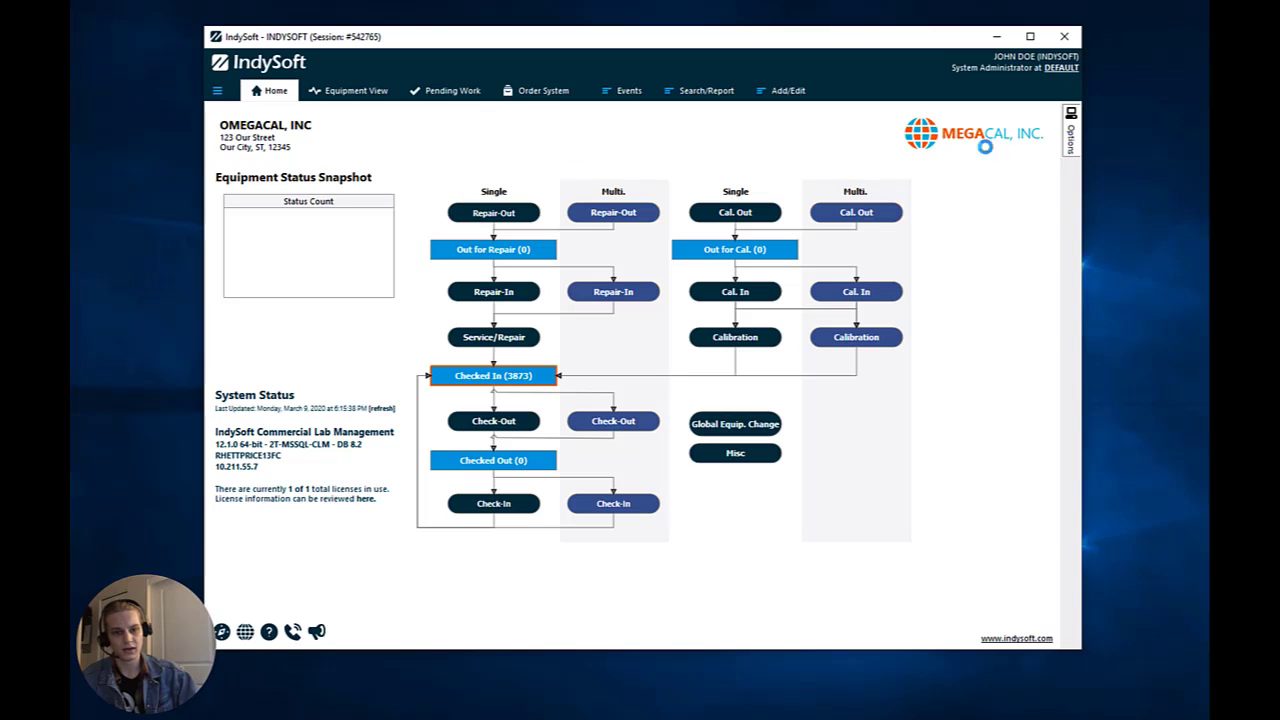
Import the action requests, equipment and events from PHARMATEMPLATE.ZIP on the Desktop with the Export/Import Utility, and close the utility
click(1070, 140)
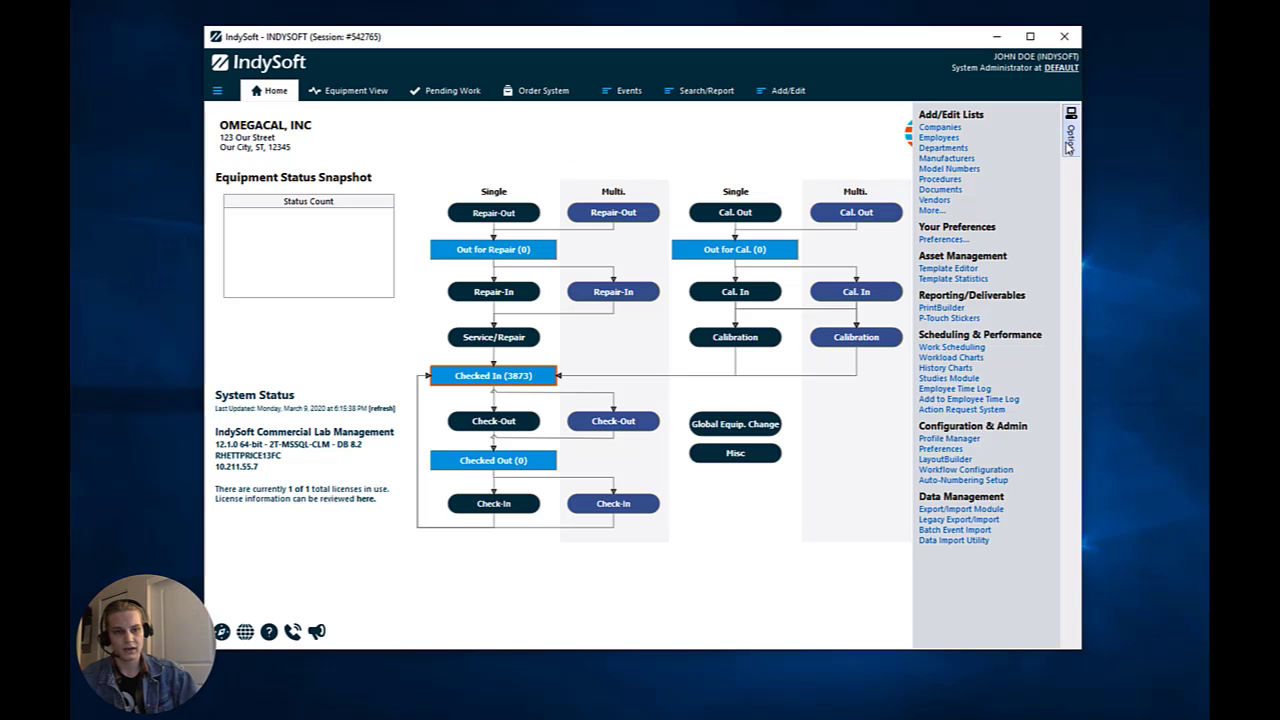
click(961, 509)
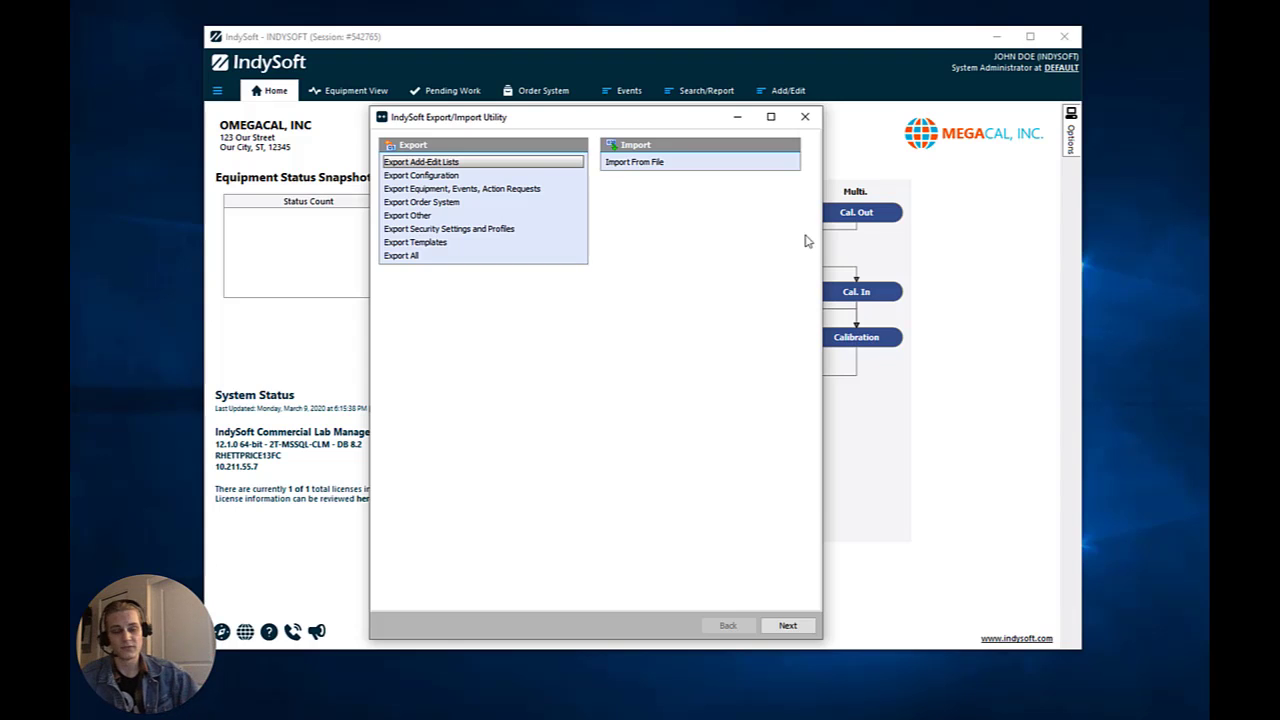
click(634, 162)
click(798, 630)
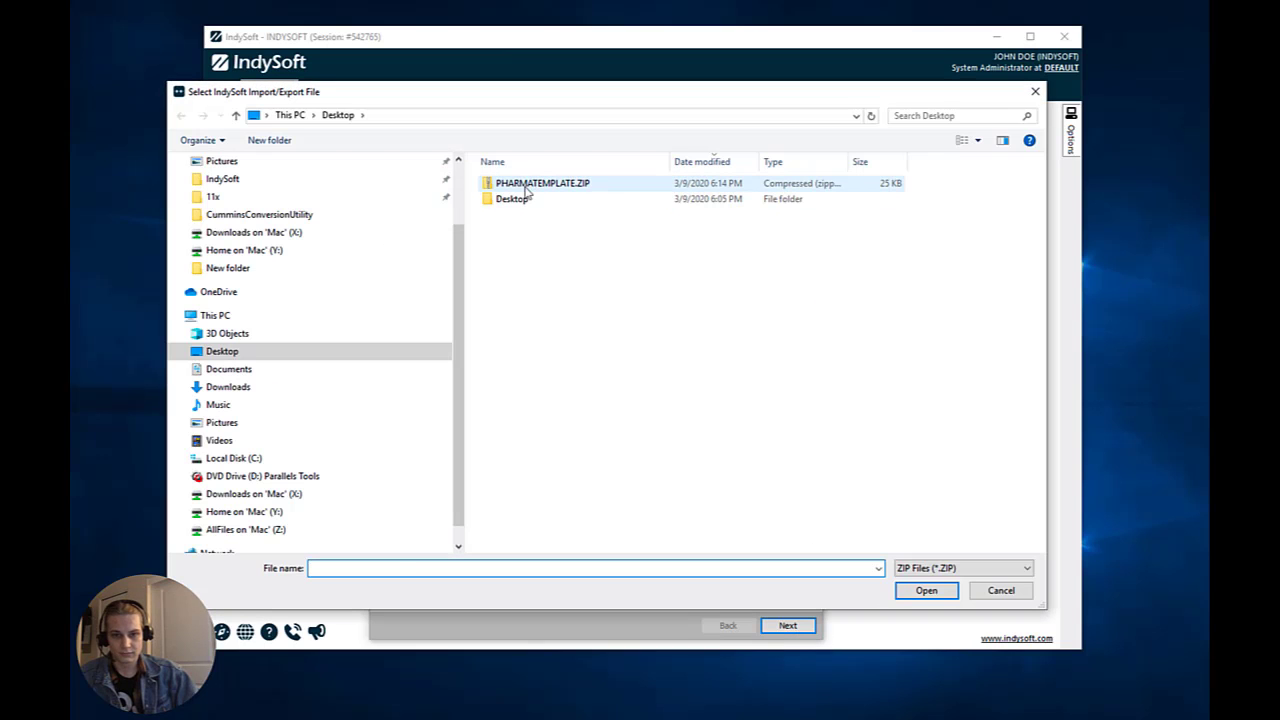
click(527, 186)
click(910, 596)
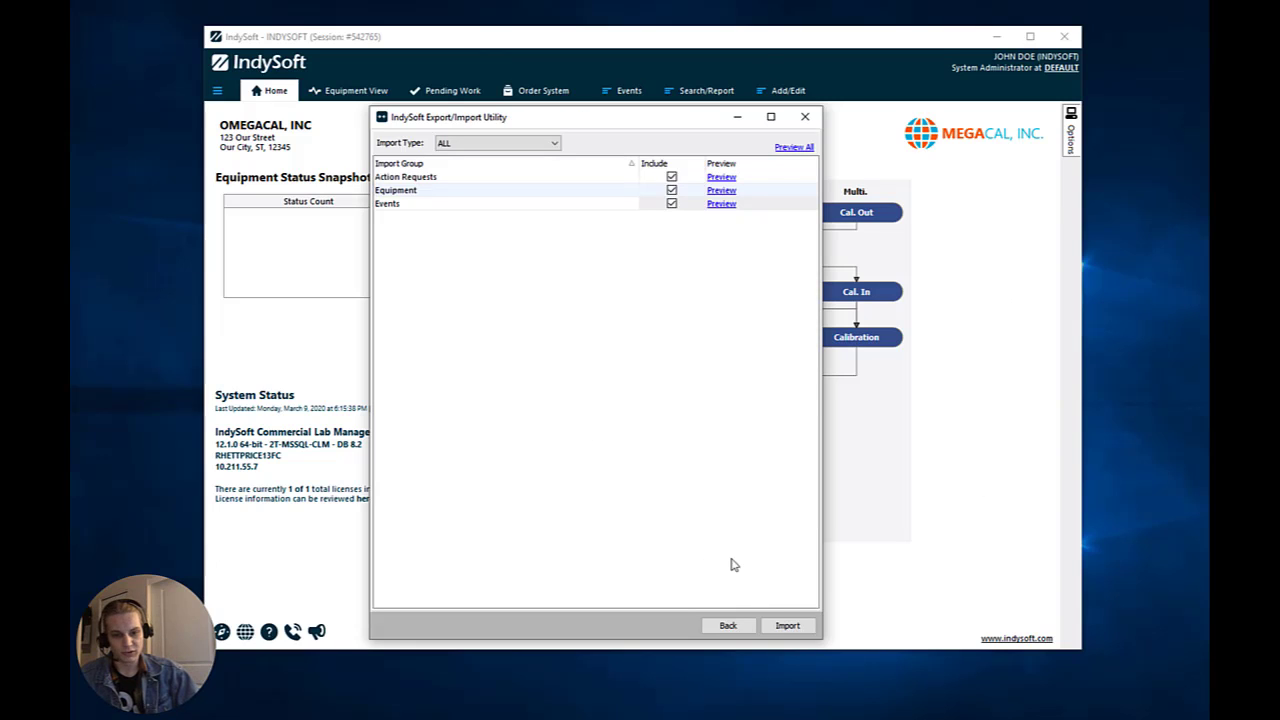
click(782, 628)
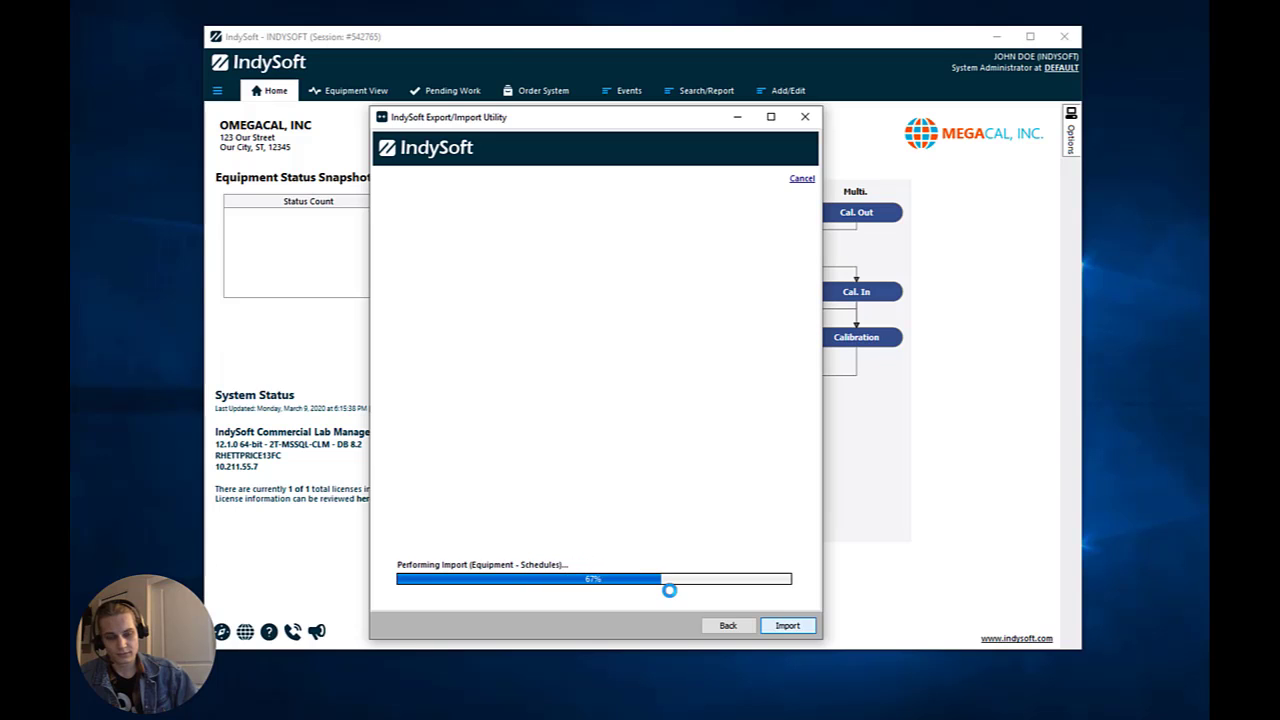
click(816, 120)
View the CONTACT PLATE A equipment record and open the list of companies to check the imported company
click(372, 95)
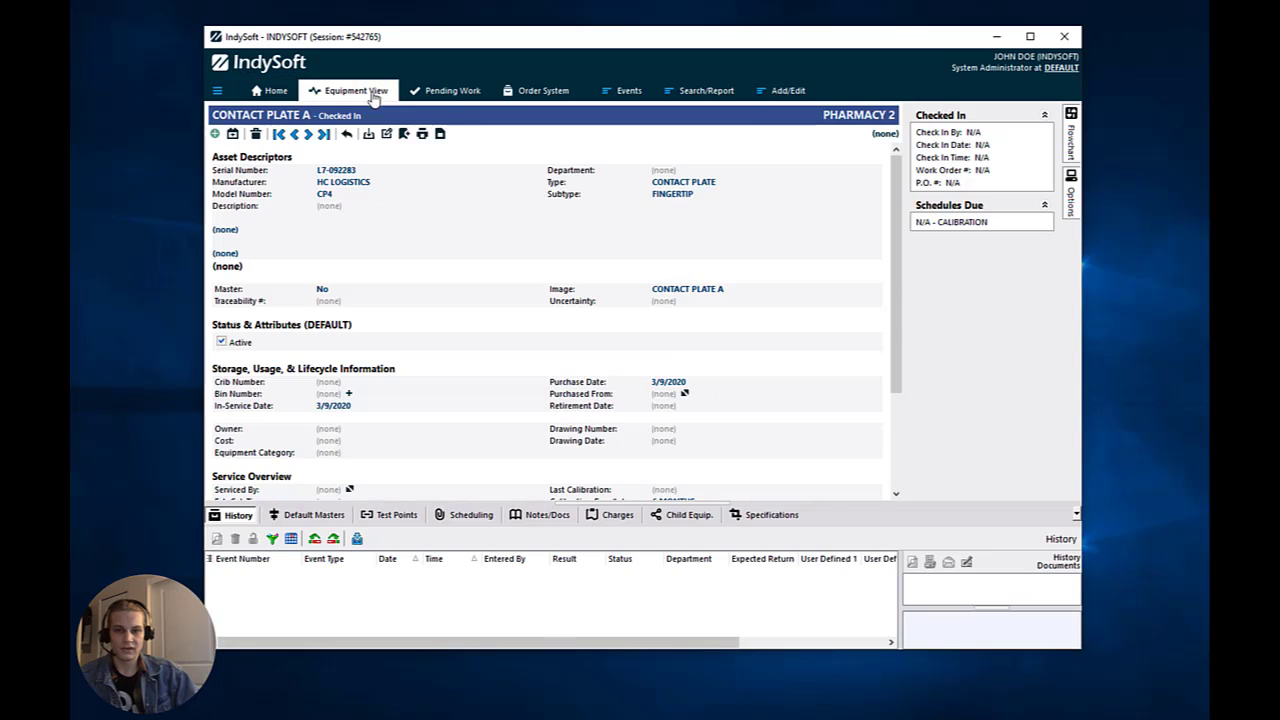
click(786, 91)
mouse_move(805, 128)
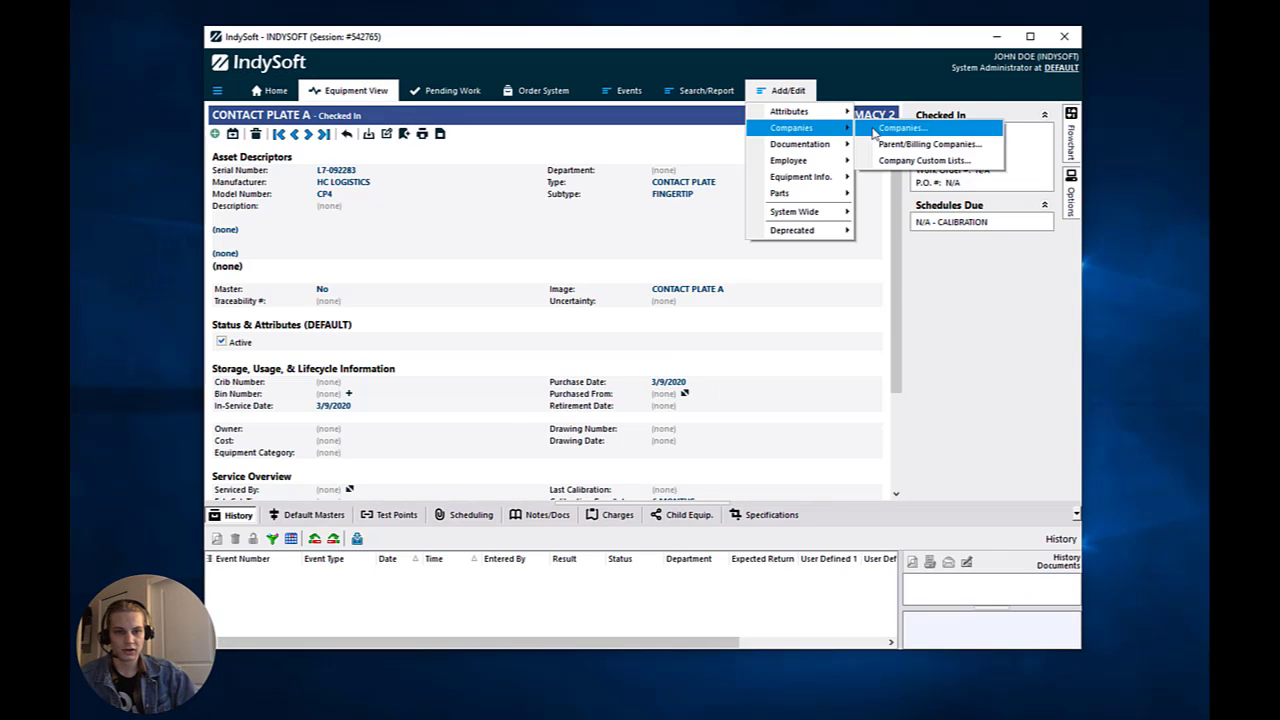
click(876, 130)
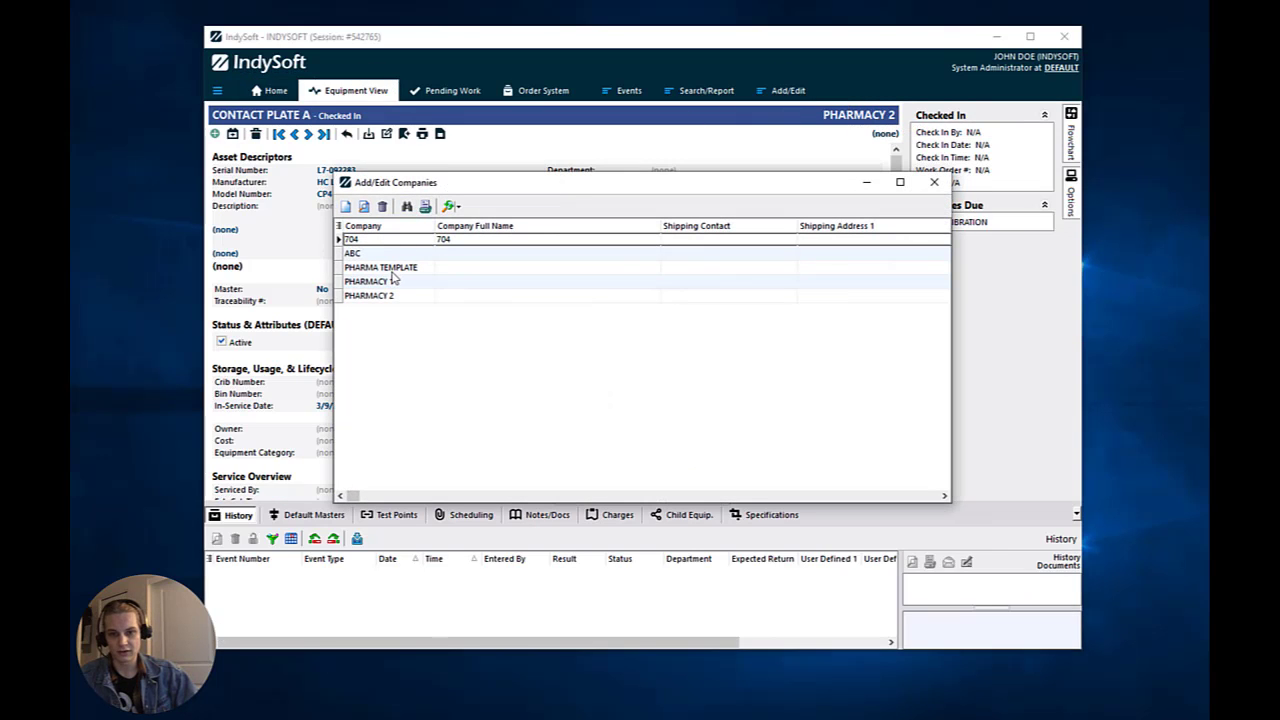